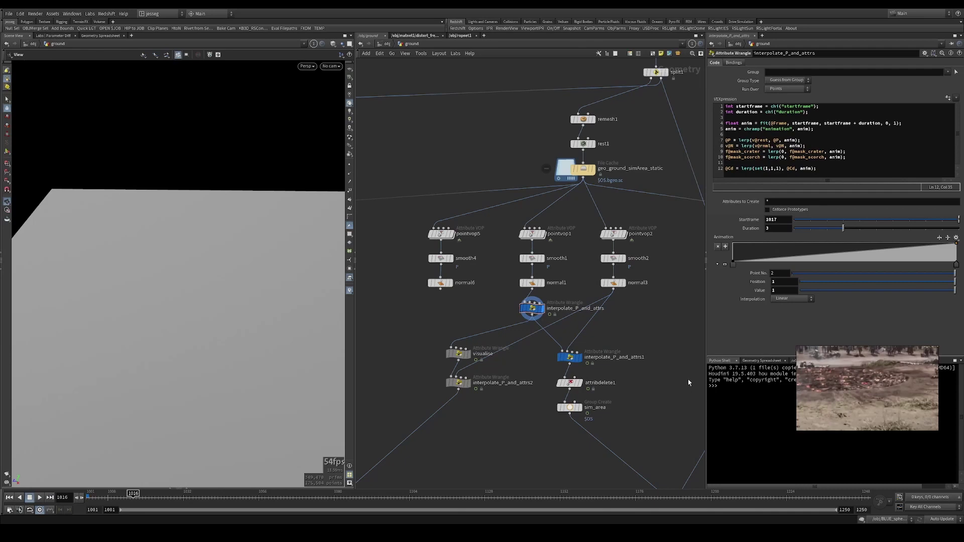
- Review the interpolate_P_and_attrs wrangle, pointvop1 falloff, smooth1 and geo_ground_simArea_static cache settings
click(532, 308)
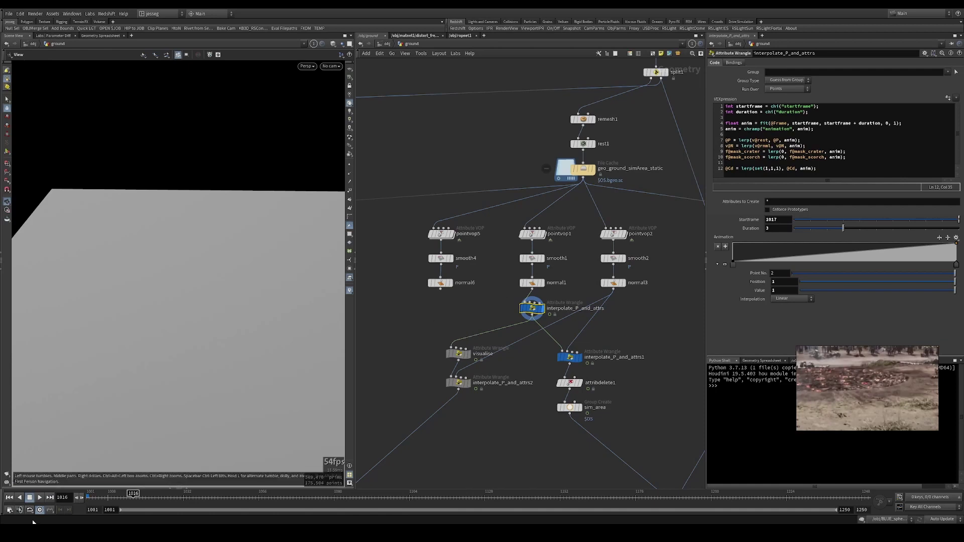
drag(132, 496, 146, 495)
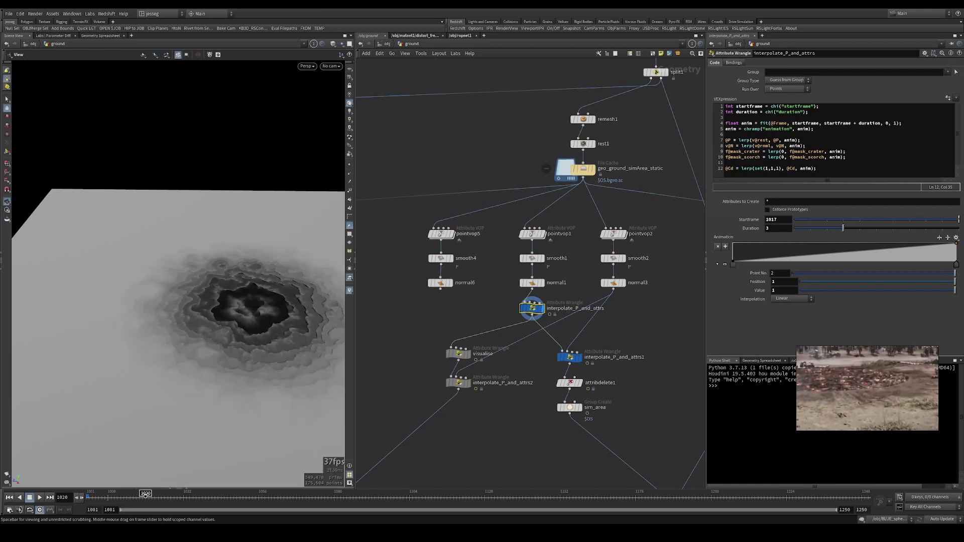
click(532, 233)
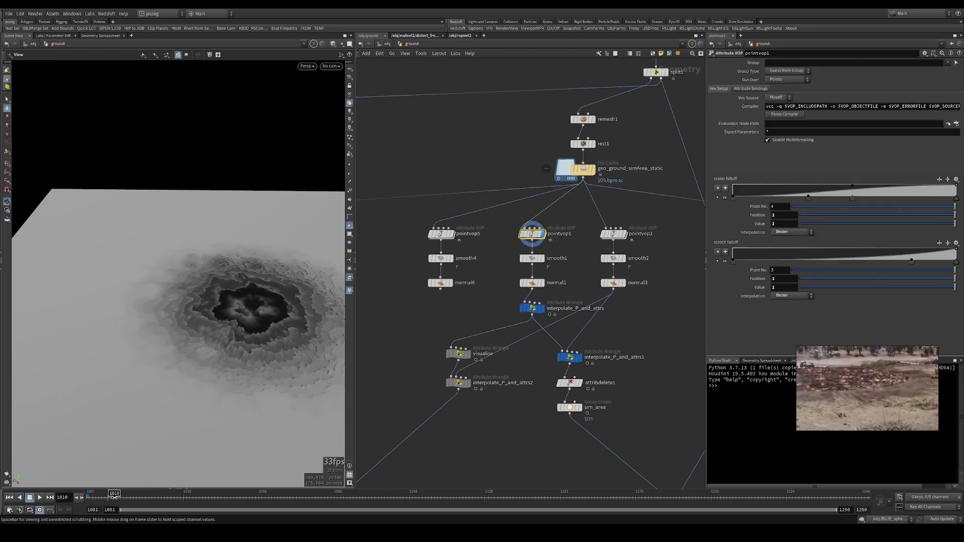
click(532, 258)
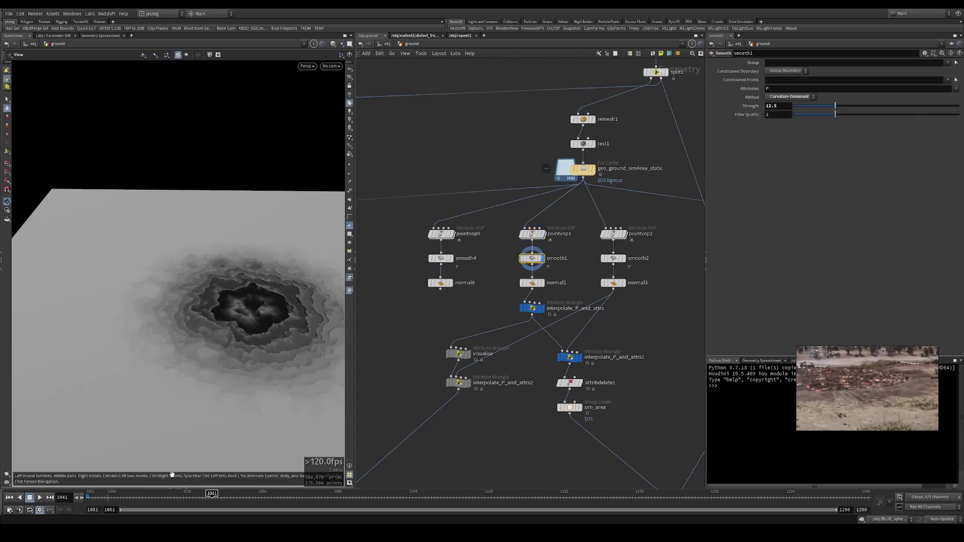
click(582, 169)
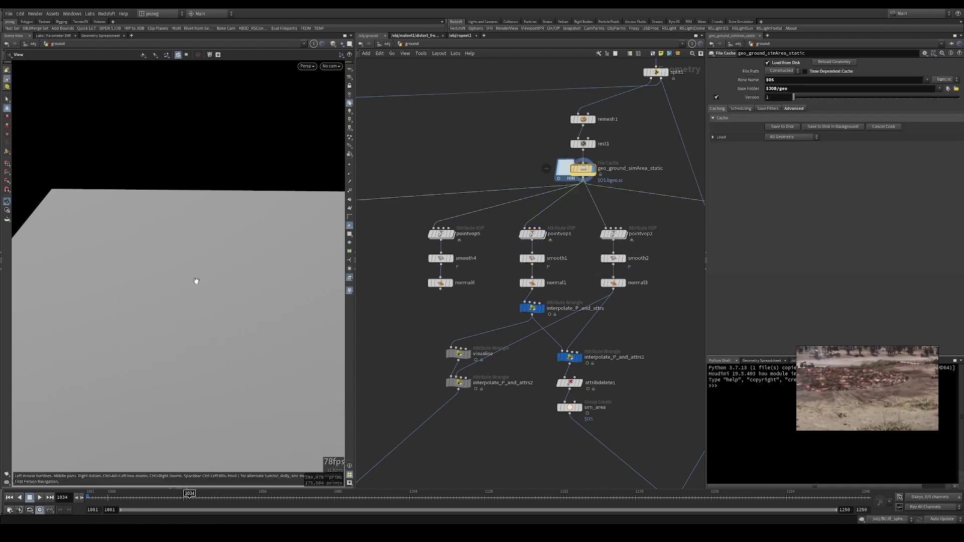
- Scrub the timeline to watch the crater form in interpolate_P_and_attrs, then pan down to merge2
click(537, 314)
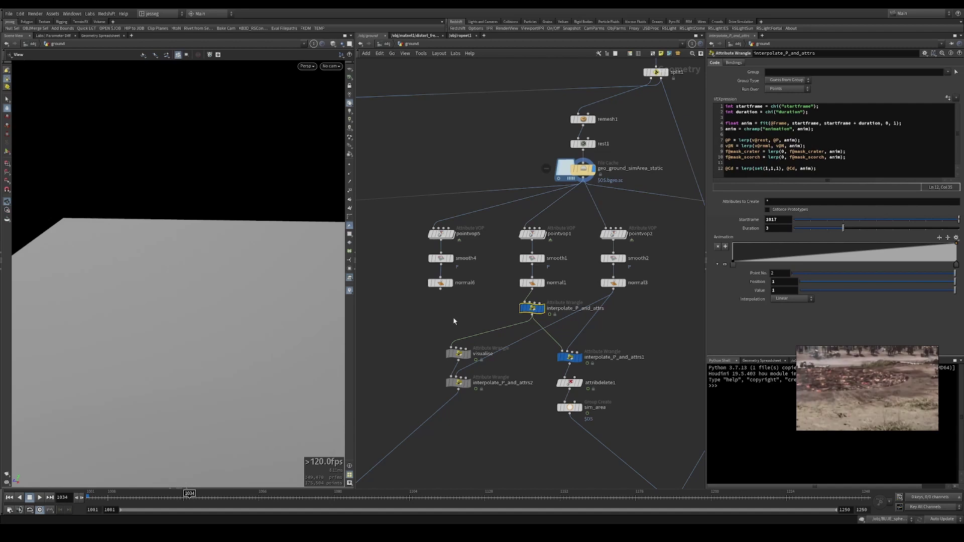
drag(126, 497, 165, 499)
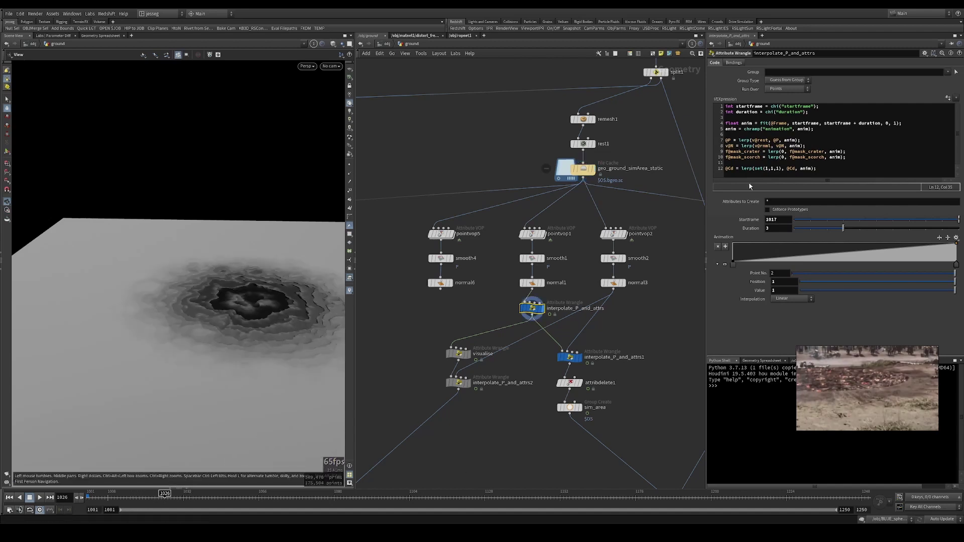
drag(849, 168, 837, 128)
click(838, 135)
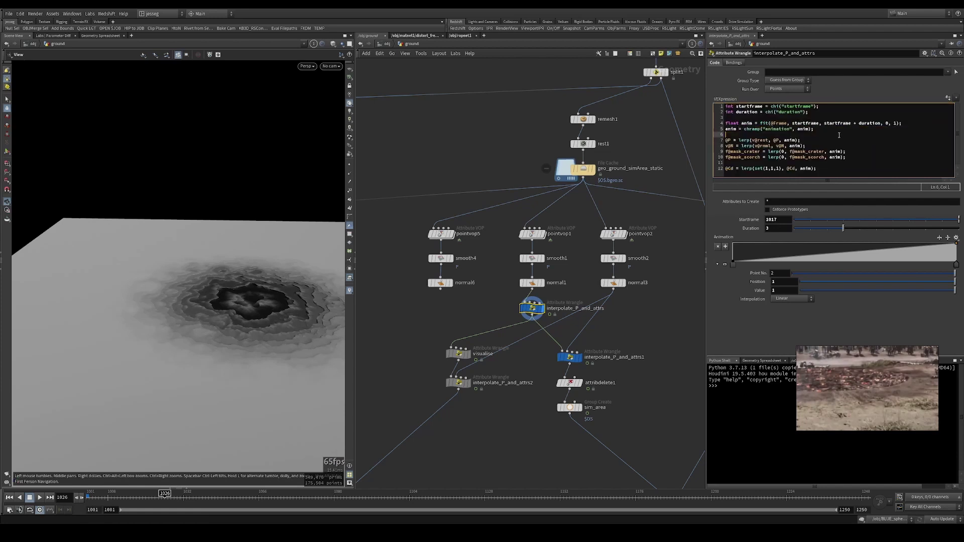
middle_drag(524, 295, 633, 271)
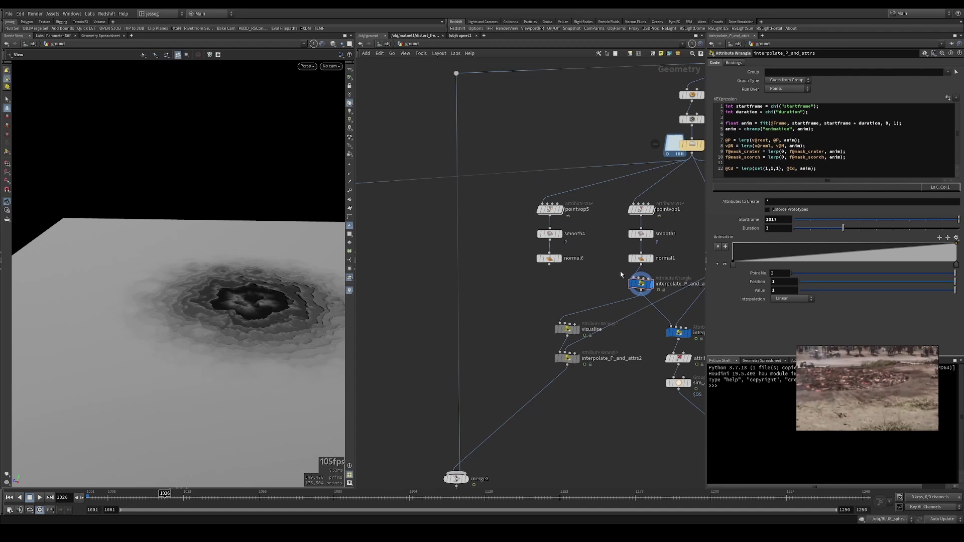
- Place a new Attribute Wrangle, attribwrangle1, in open space beside the existing wrangles
click(635, 274)
middle_drag(351, 289, 472, 266)
key(Tab)
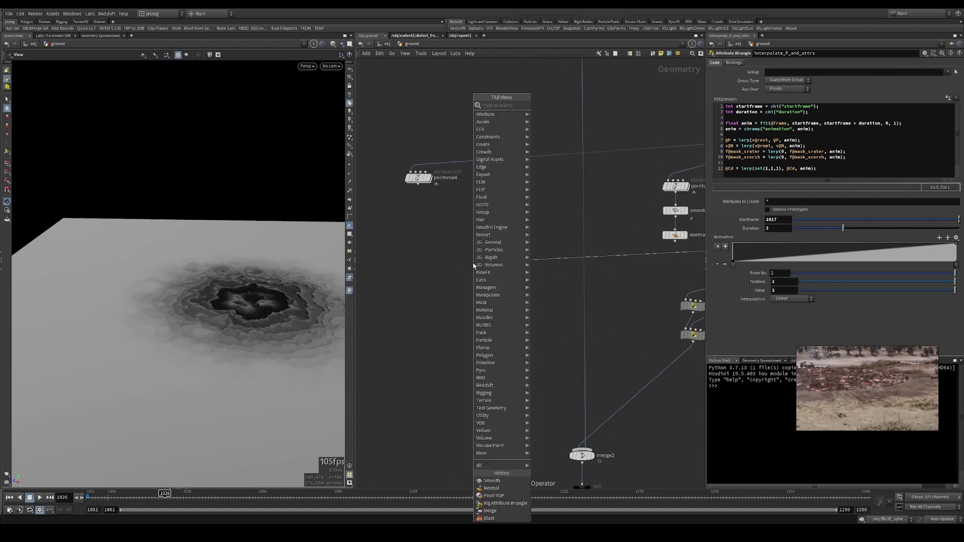
text(wrangle)
key(Return)
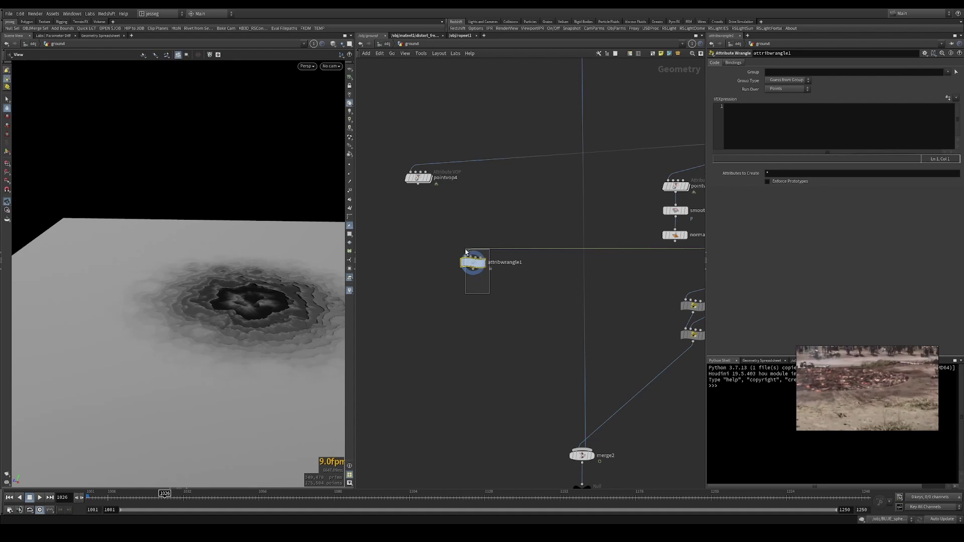
mouse_move(475, 265)
mouse_down()
mouse_move(476, 274)
mouse_move(485, 264)
mouse_up()
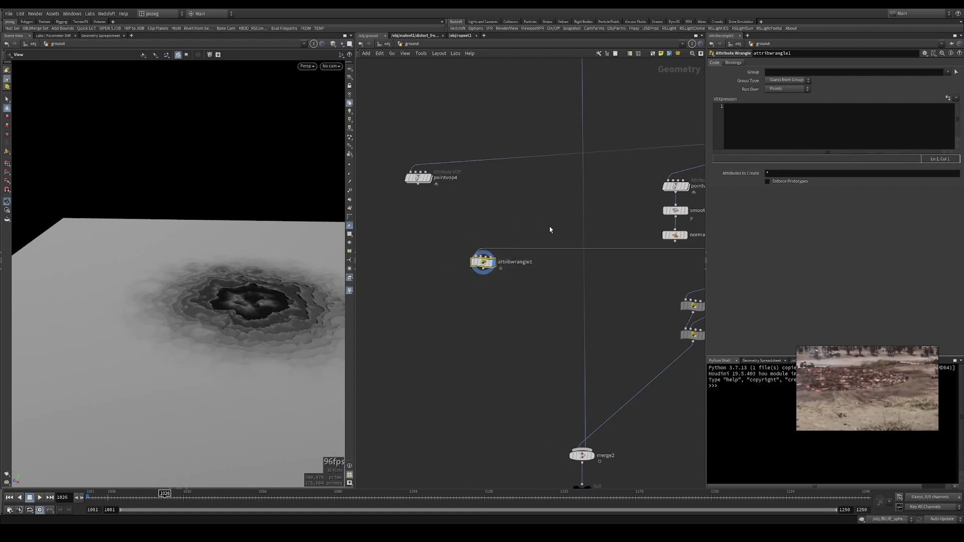
scroll(551, 230, down, 3)
scroll(459, 304, up, 3)
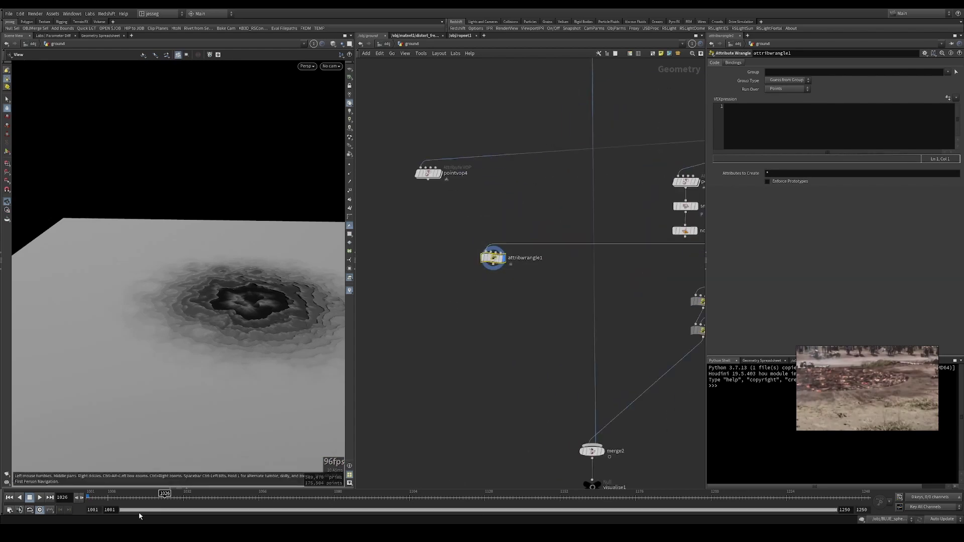
key(Tab)
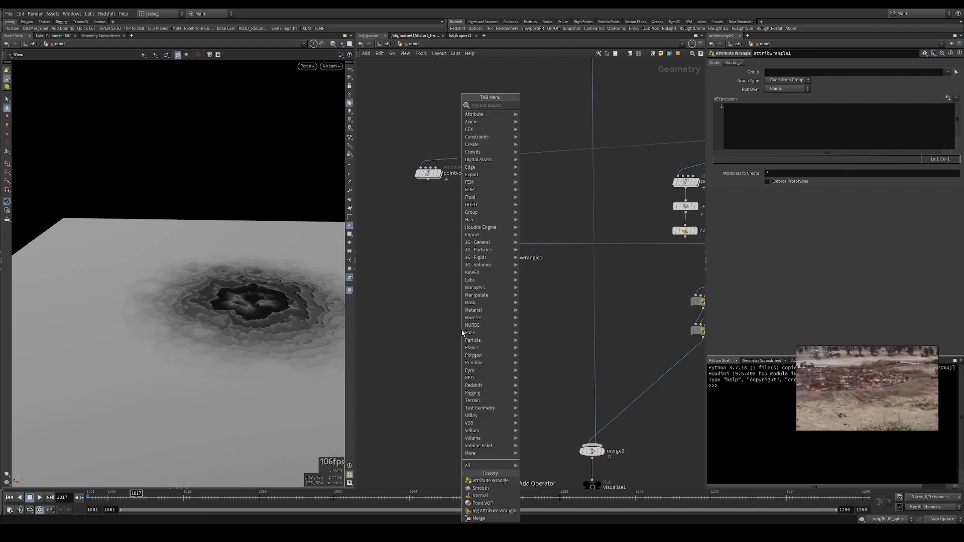
- Place a Pyro Burst Source node, pyroburstsource1, in the ground network
text(attrib)
key(Return)
click(461, 333)
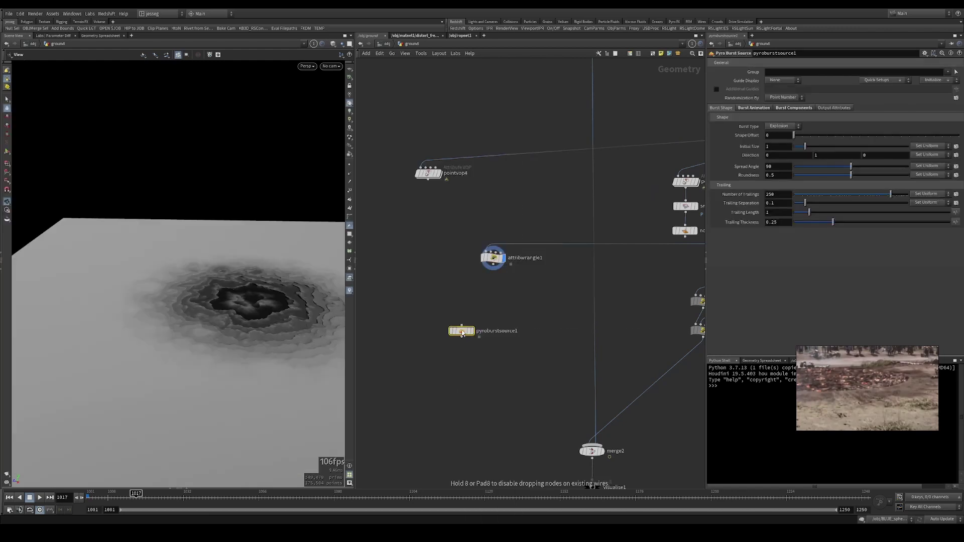
drag(499, 295, 443, 361)
- Review pyroburstsource1's Start Frame, Overall Expansion, Directional Translation and Burst Shape settings
click(754, 108)
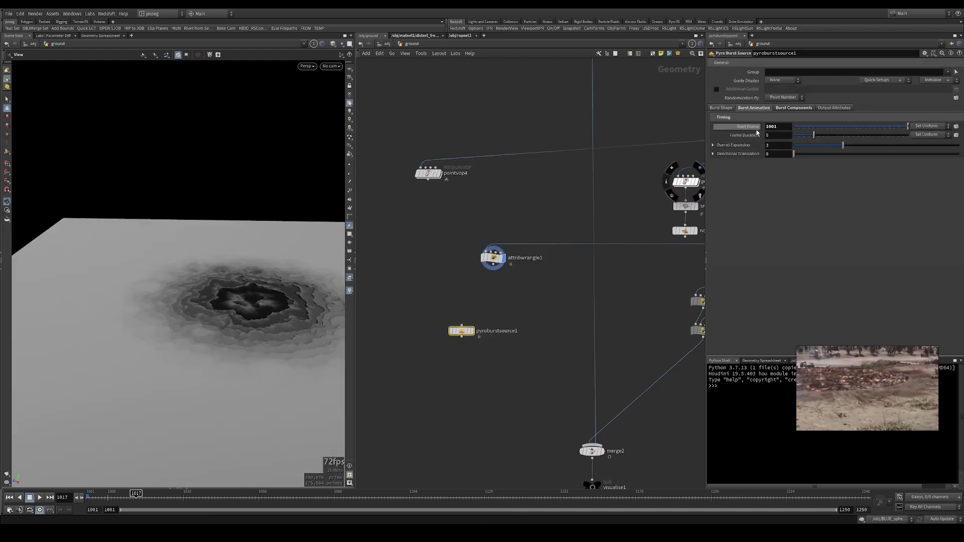
click(778, 127)
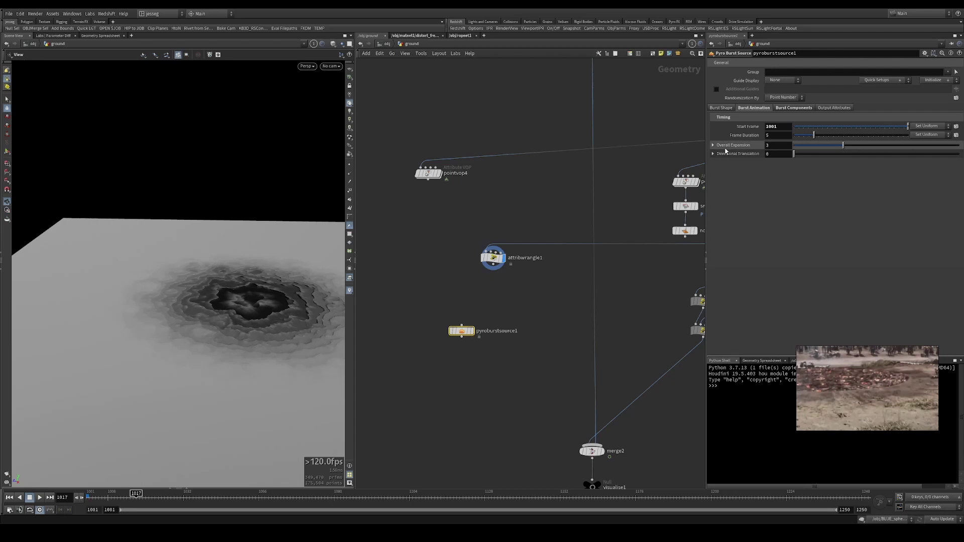
click(750, 145)
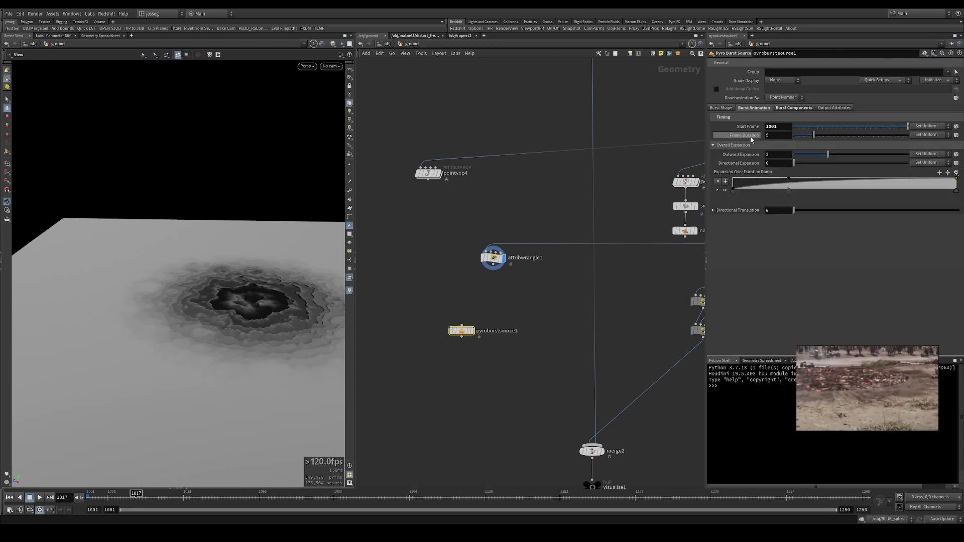
click(718, 212)
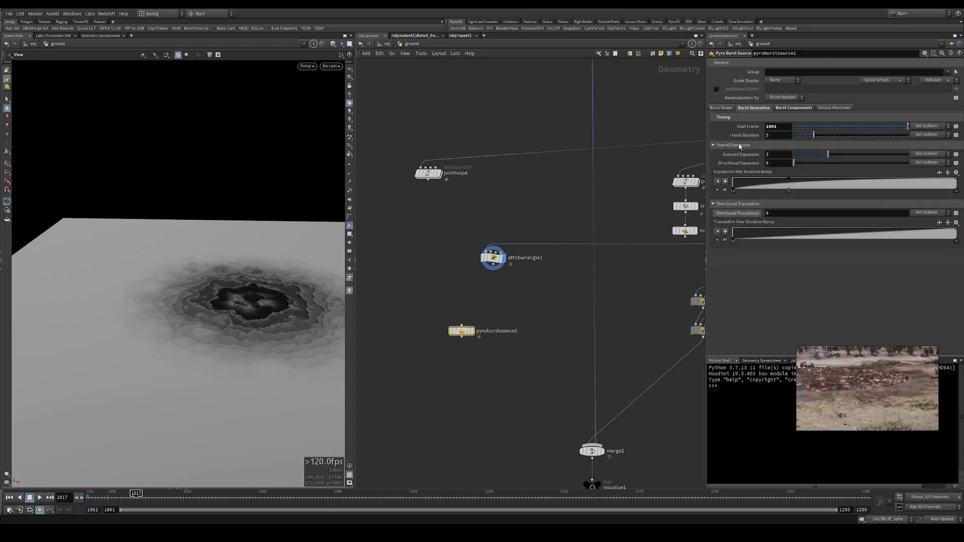
click(728, 108)
click(752, 107)
- Delete pyroburstsource1 and write int startframe = chi("startframe"); in attribwrangle1
key(Delete)
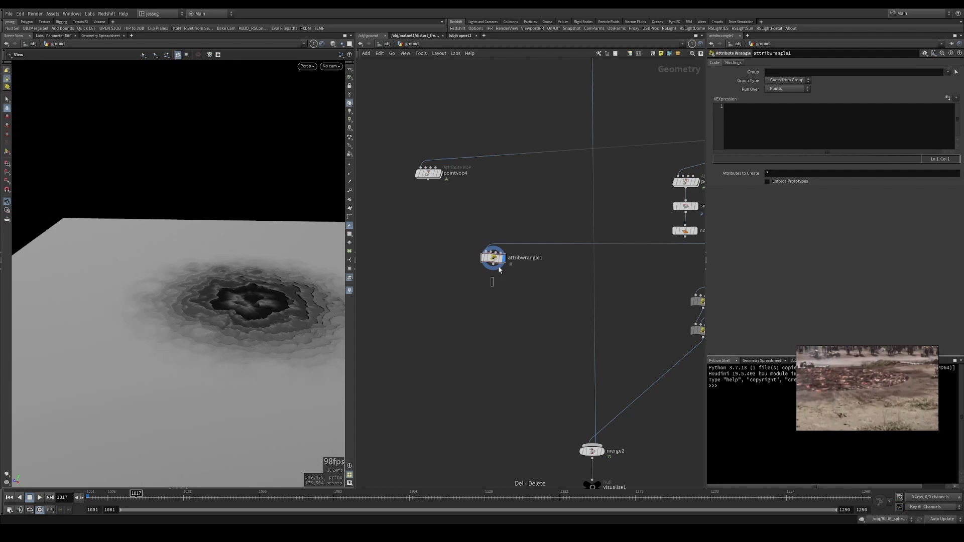
drag(493, 267, 476, 326)
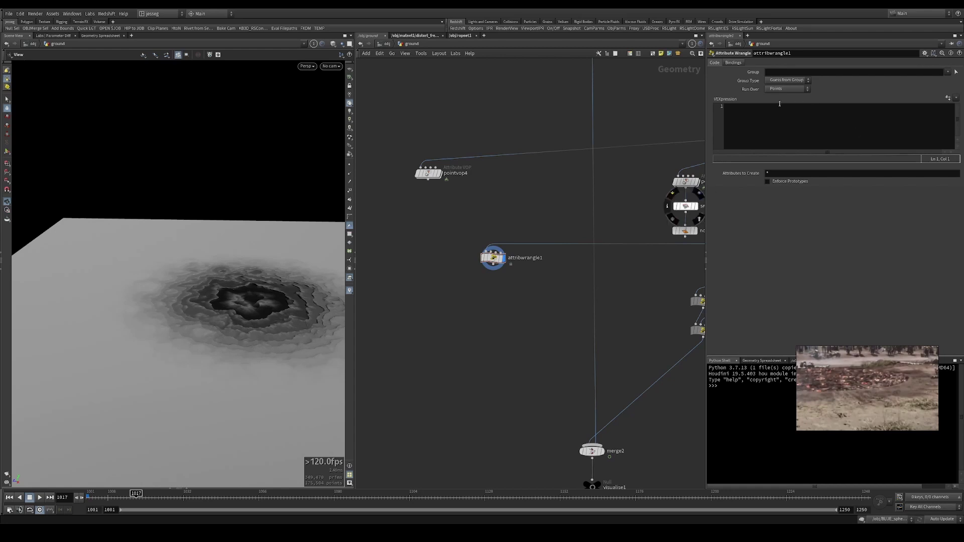
click(777, 126)
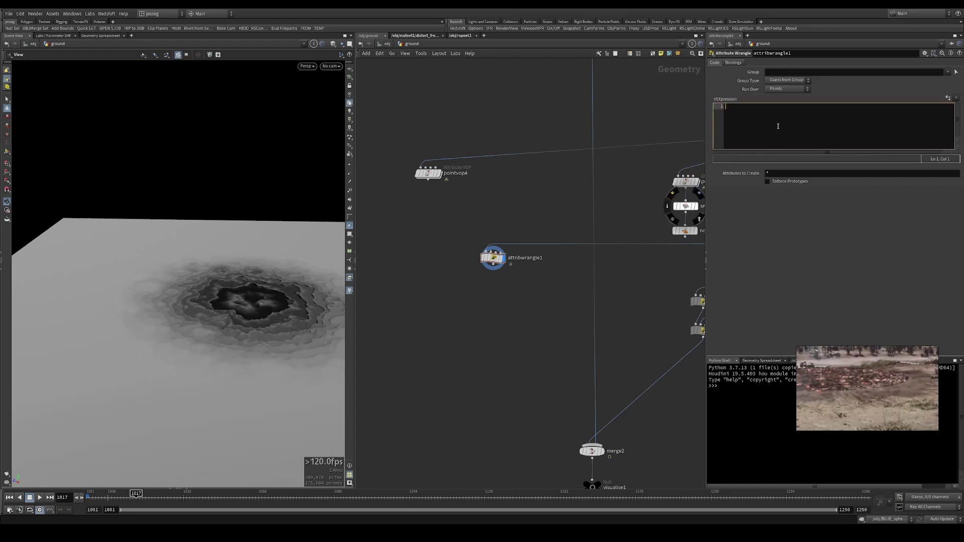
text(int)
text(startframe = chi("startframe");)
key(Return)
- Add the line int duration = chi("frame_duration"); below it
text(int frame)
key(BackSpace)
key(BackSpace)
key(BackSpace)
key(BackSpace)
key(BackSpace)
text(duration = chi()
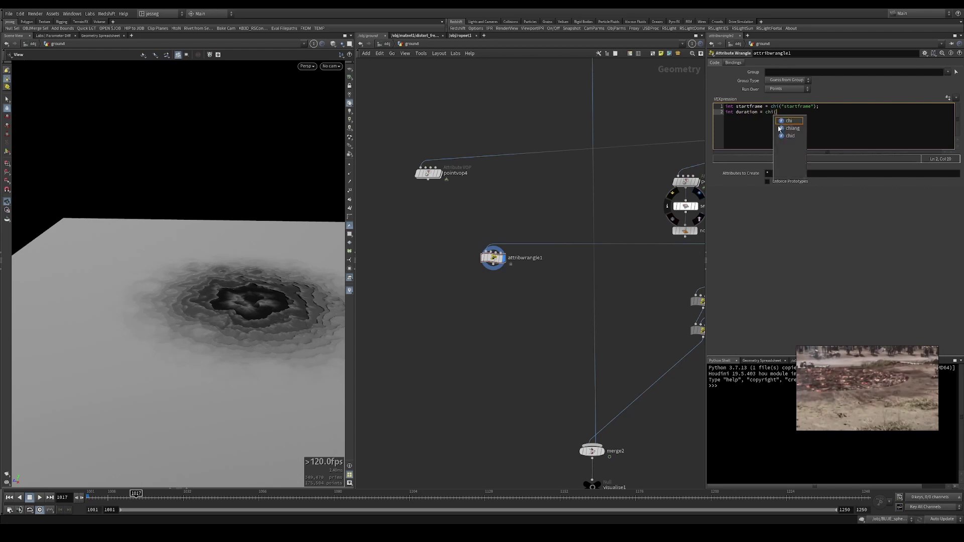
key(Escape)
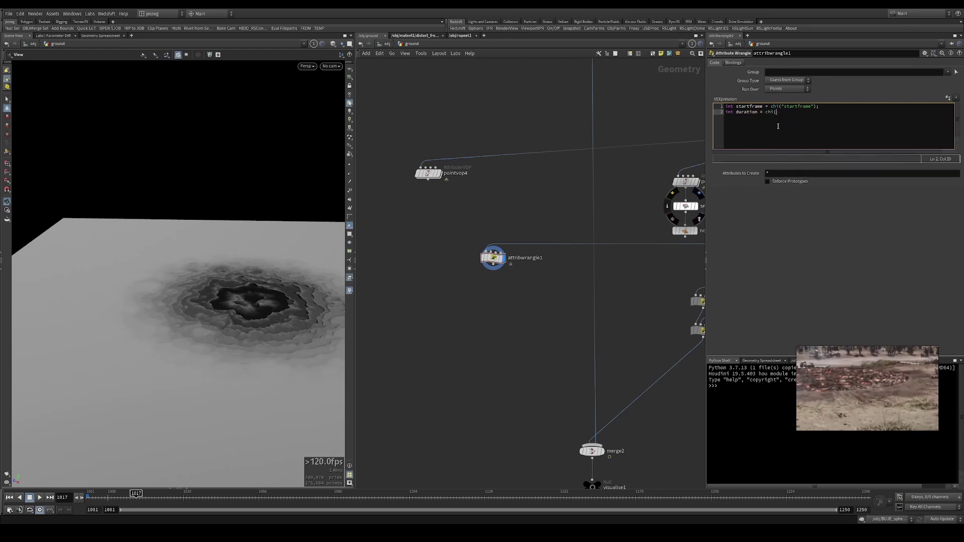
text("frame_duration");)
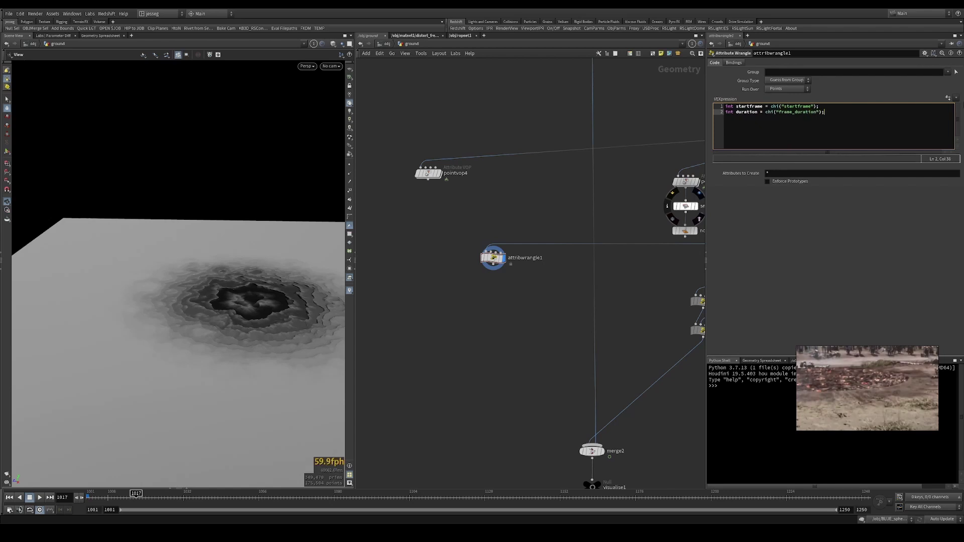
- Create spare parameters and set Startframe to 1017 and Frame Duration to 5
click(948, 98)
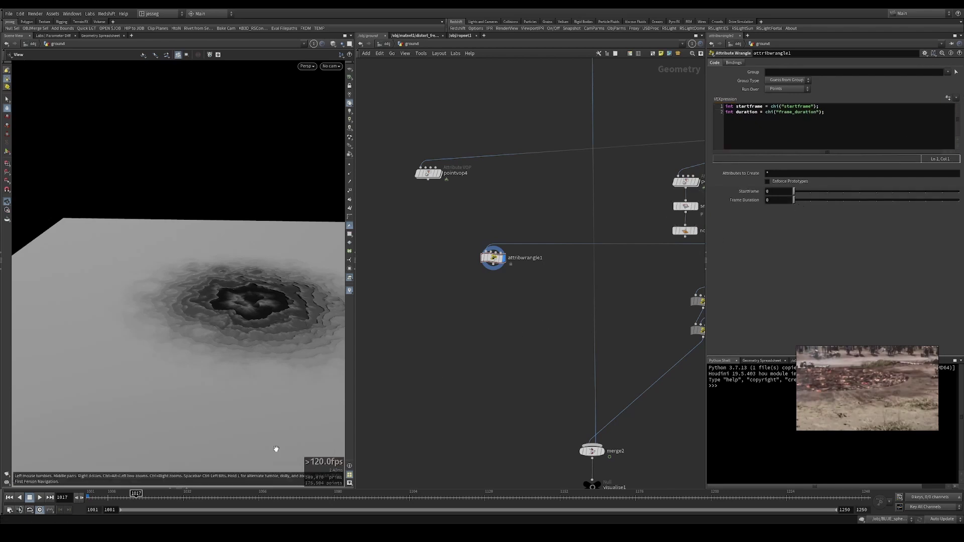
click(777, 194)
key(Return)
click(774, 201)
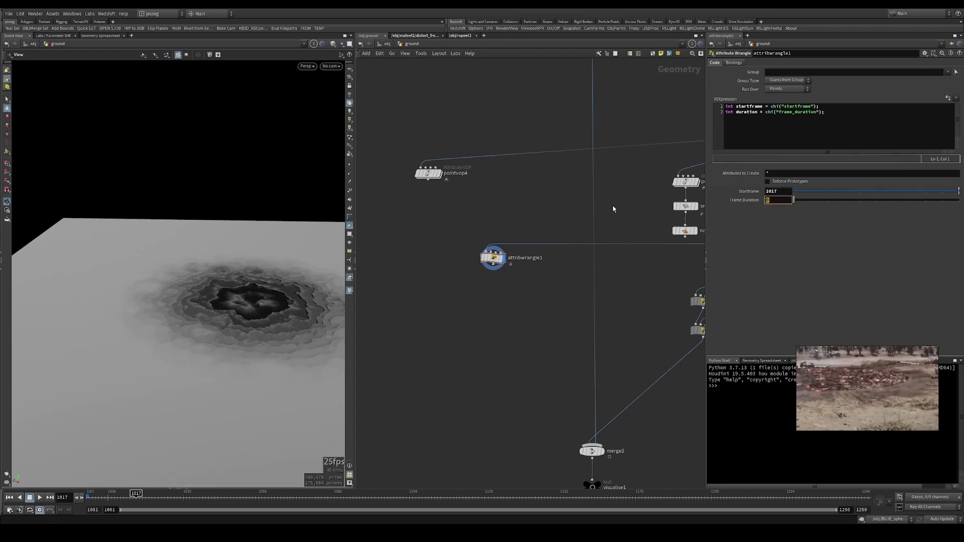
text(5)
key(Return)
click(846, 114)
key(Return)
key(Return)
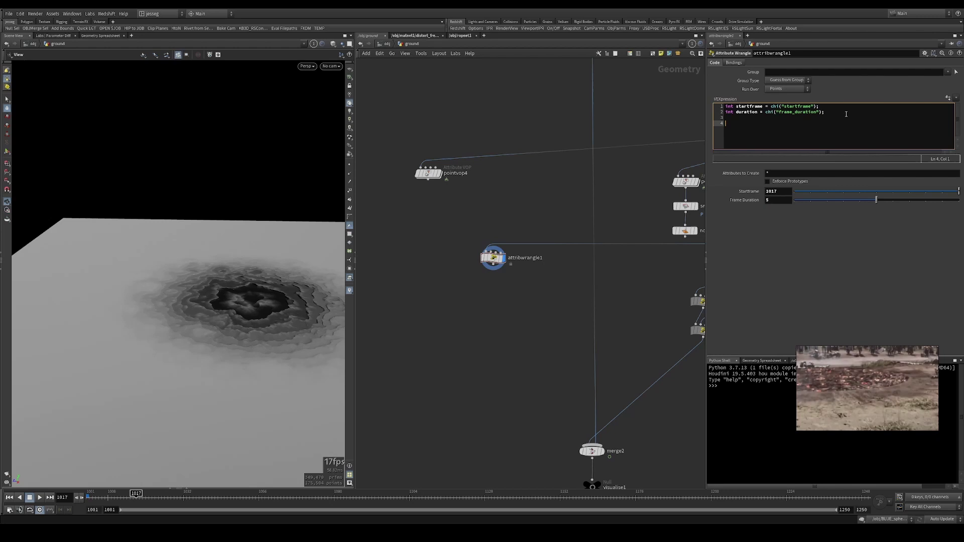
text(fit(@Frame)
text(, startframe, startframe + duration, 0, 1);)
click(725, 123)
text(@Cd =)
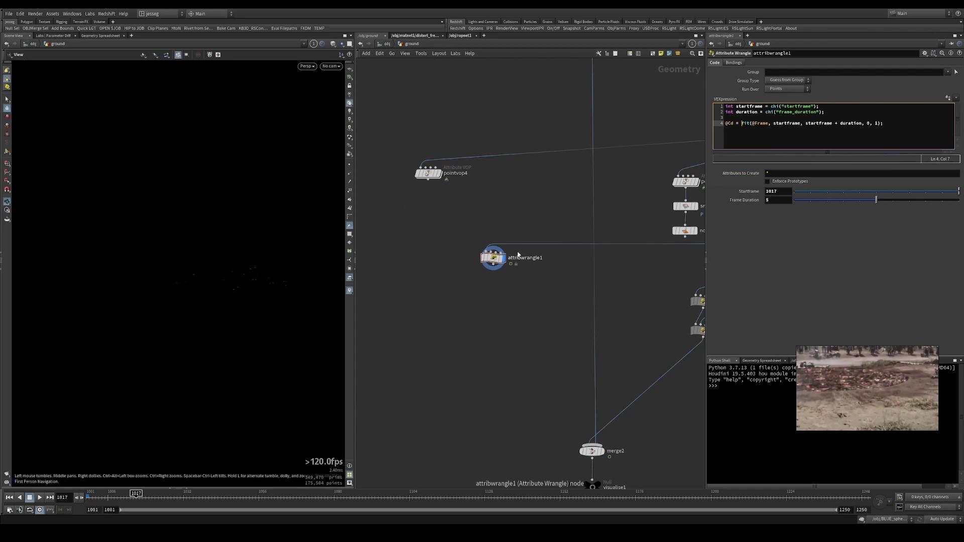
key(Left)
key(Left)
key(Left)
key(Left)
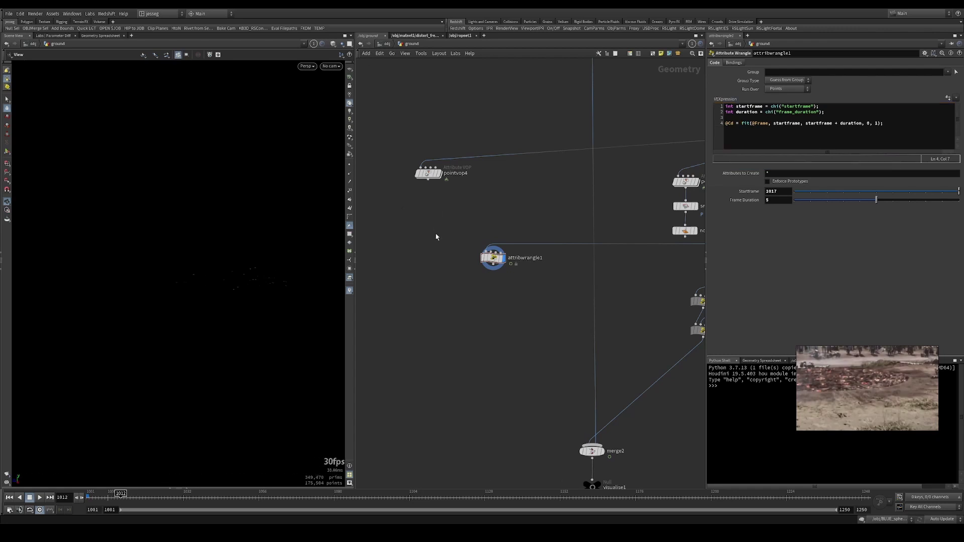
key(Right)
key(Right)
key(Right)
key(Right)
key(Right)
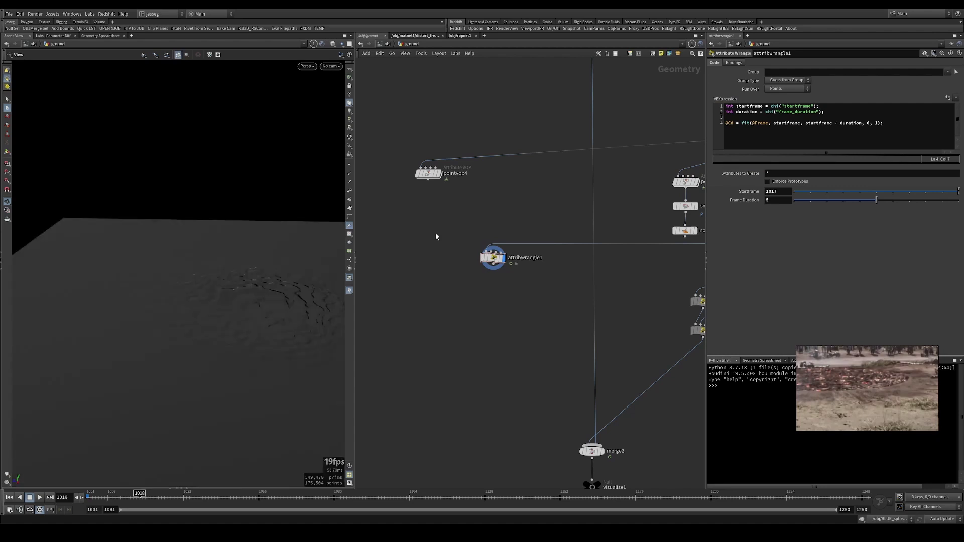
key(Right)
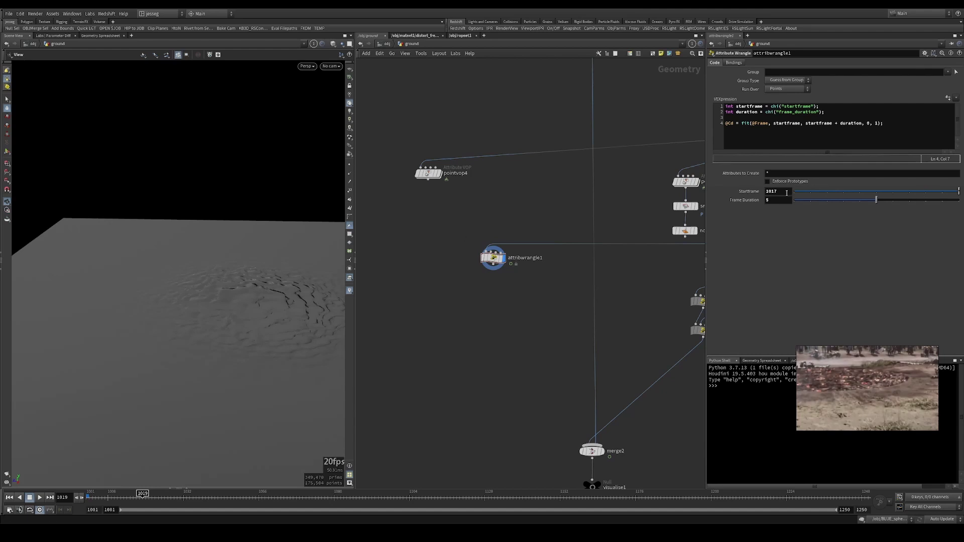
key(Right)
key(Right)
key(Right)
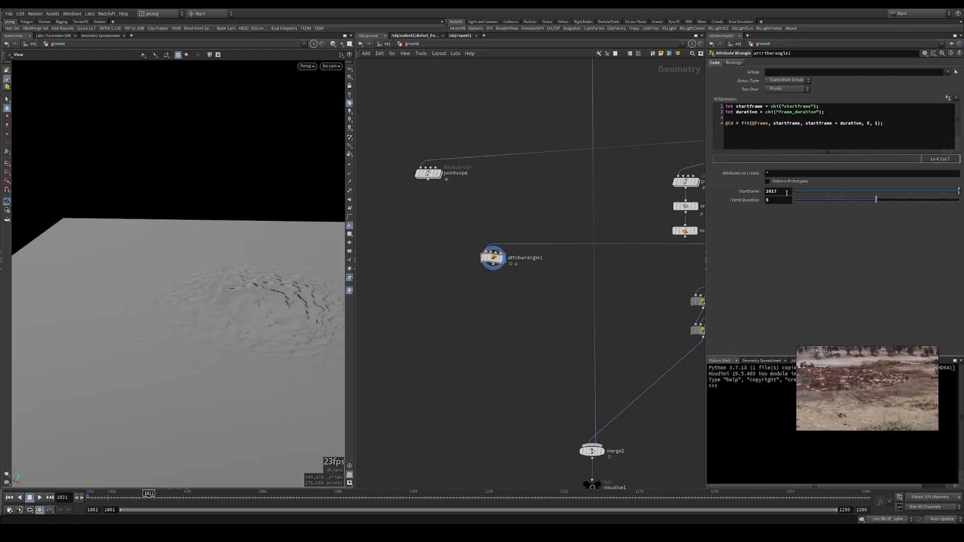
key(Left)
key(Left)
key(Left)
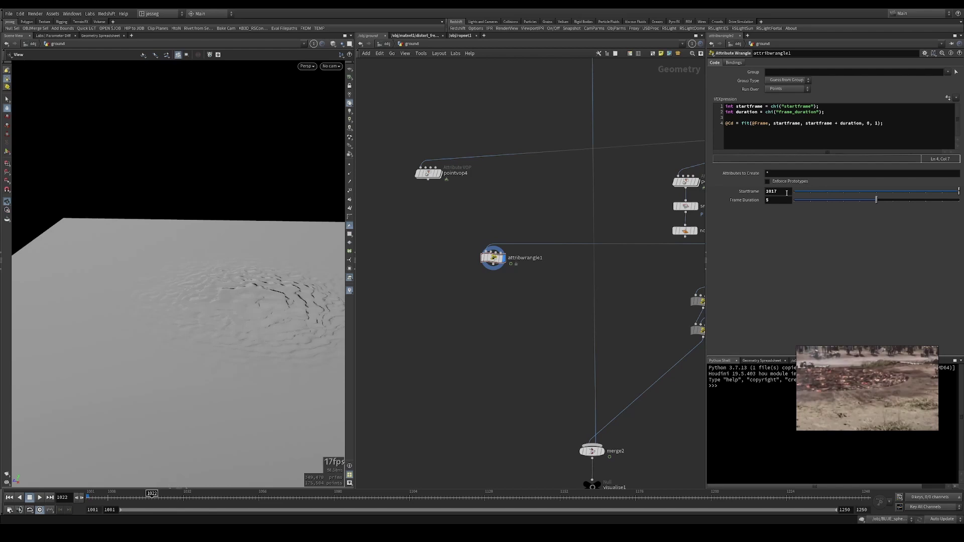
key(Left)
key(Right)
key(Right)
key(Right)
key(Left)
key(Left)
key(Left)
key(Up)
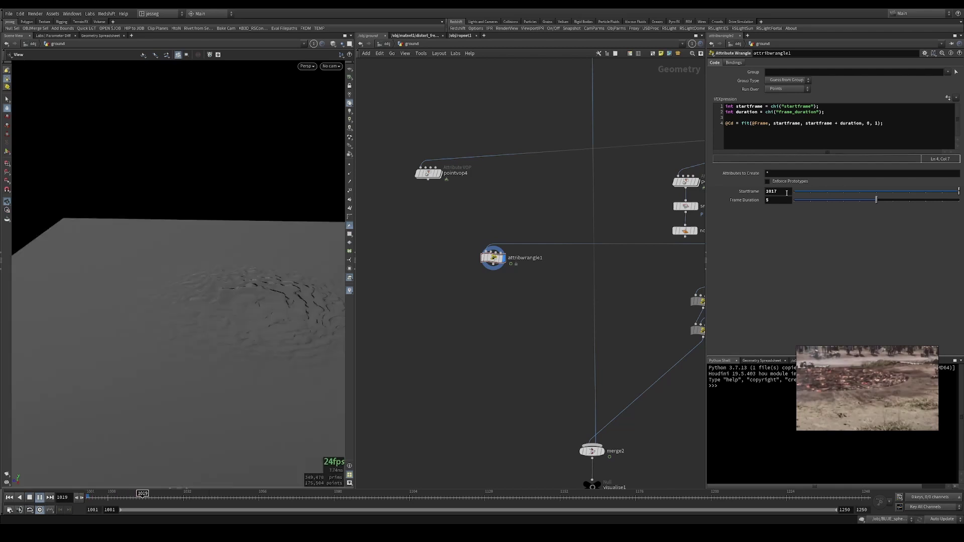
key(Up)
key(ctrl+Up)
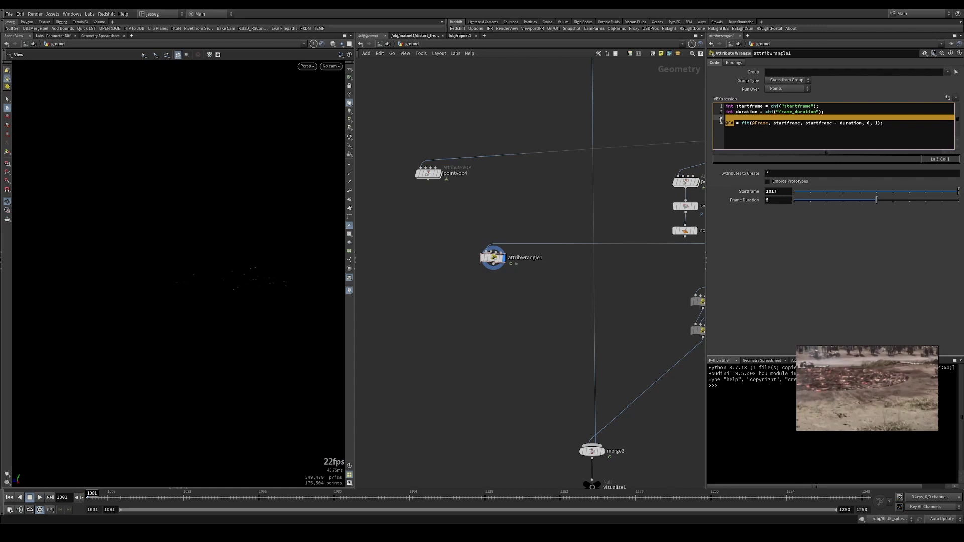
- Store the fit in float anim and add anim = chramp("animation_ramp", anim)
drag(733, 124, 721, 122)
text(float anim)
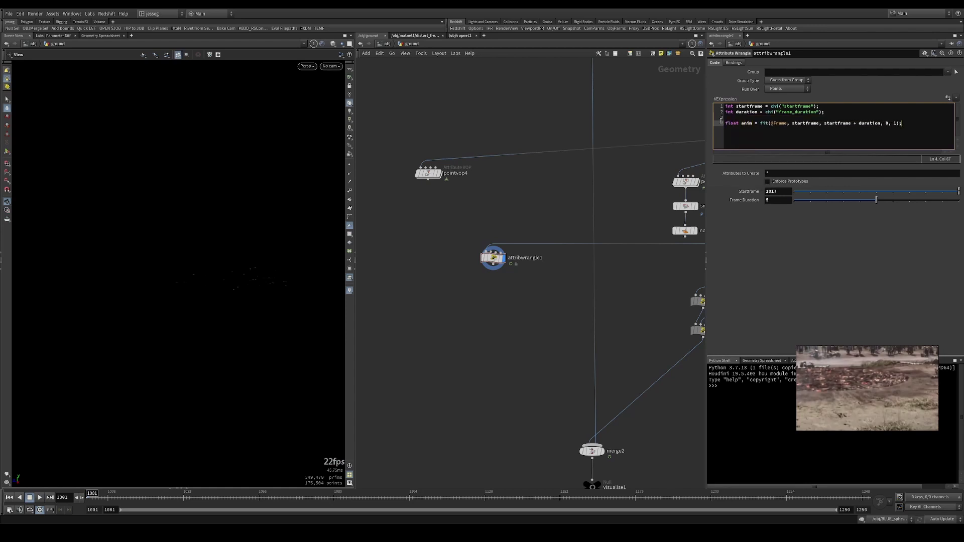
key(Return)
text(anim = chramp("anim)
key(BackSpace)
key(BackSpace)
key(BackSpace)
key(BackSpace)
text(d)
text(nimation_ramp")
text(, anim);)
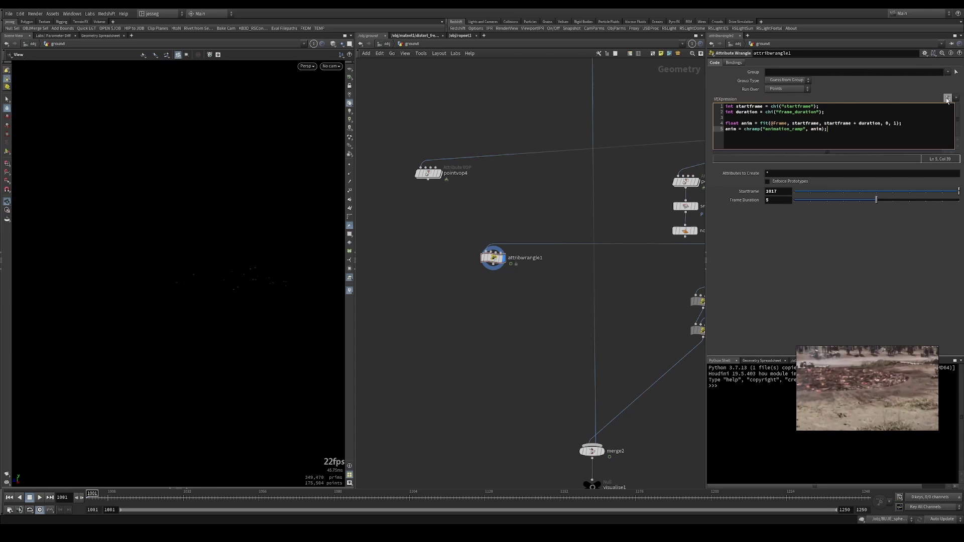
- Create the Animation Ramp parameter and apply an ease-out preset to it
click(947, 98)
click(956, 210)
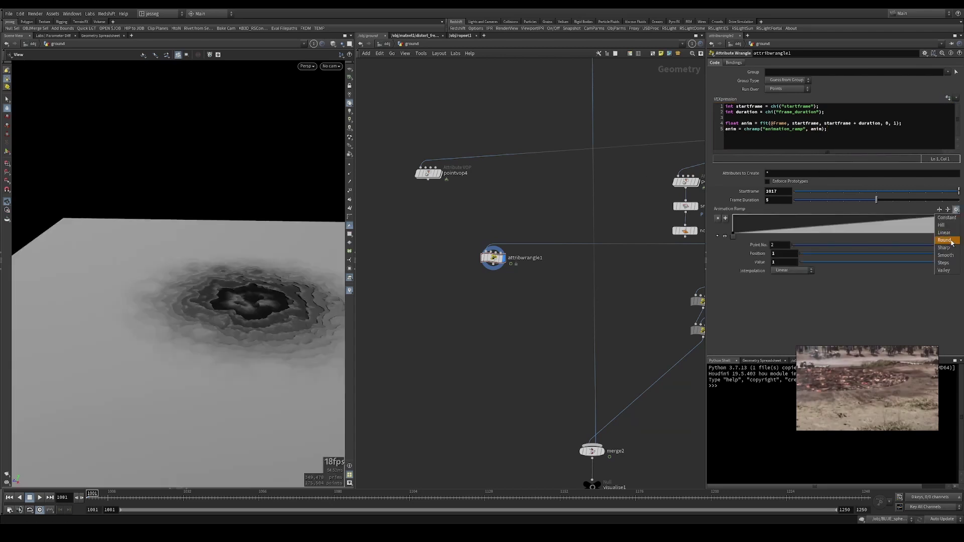
click(951, 246)
click(956, 210)
click(948, 250)
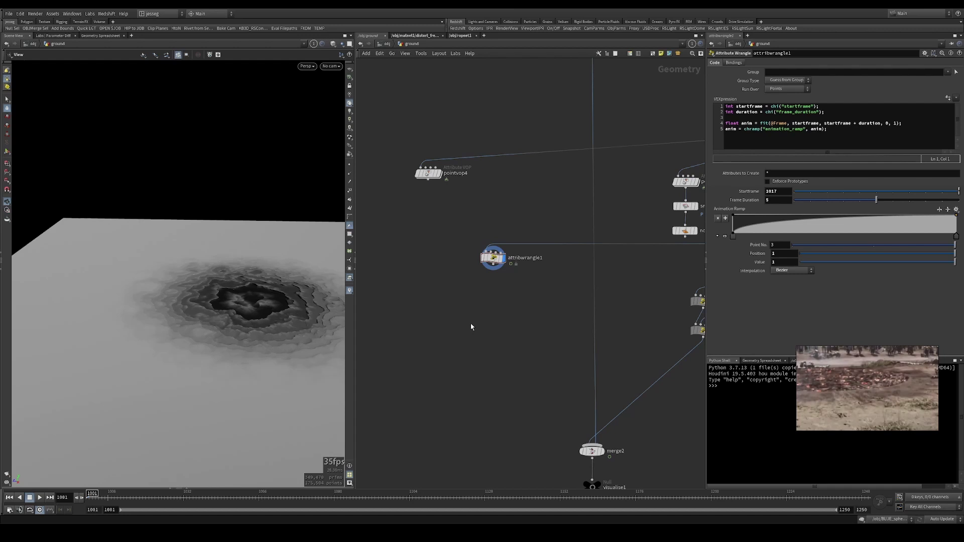
click(852, 135)
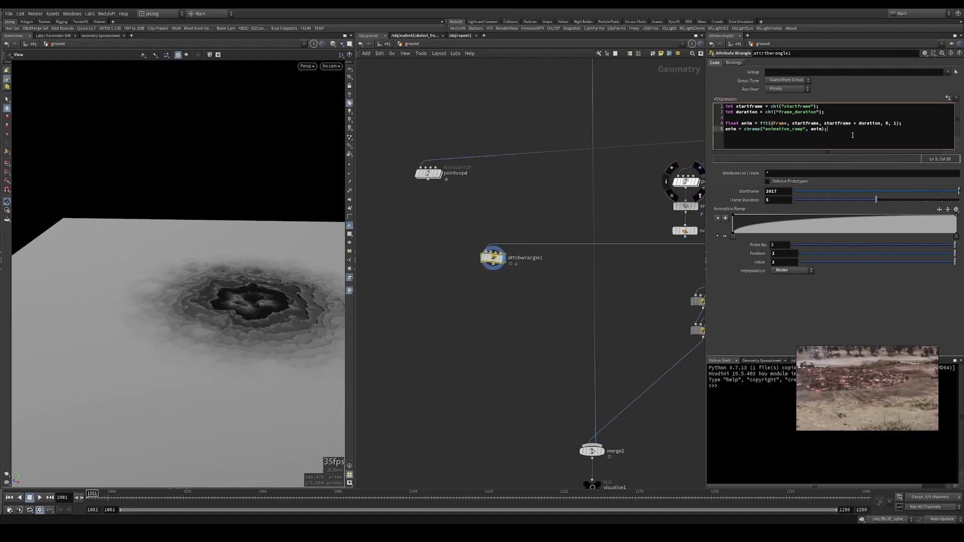
key(Return)
key(Return)
text(@Cd = anim;')
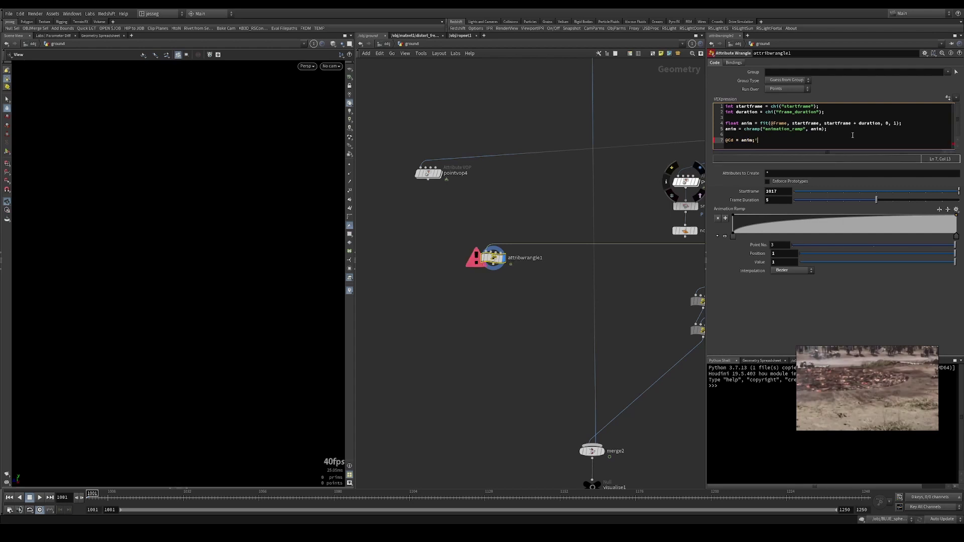
key(BackSpace)
key(Up)
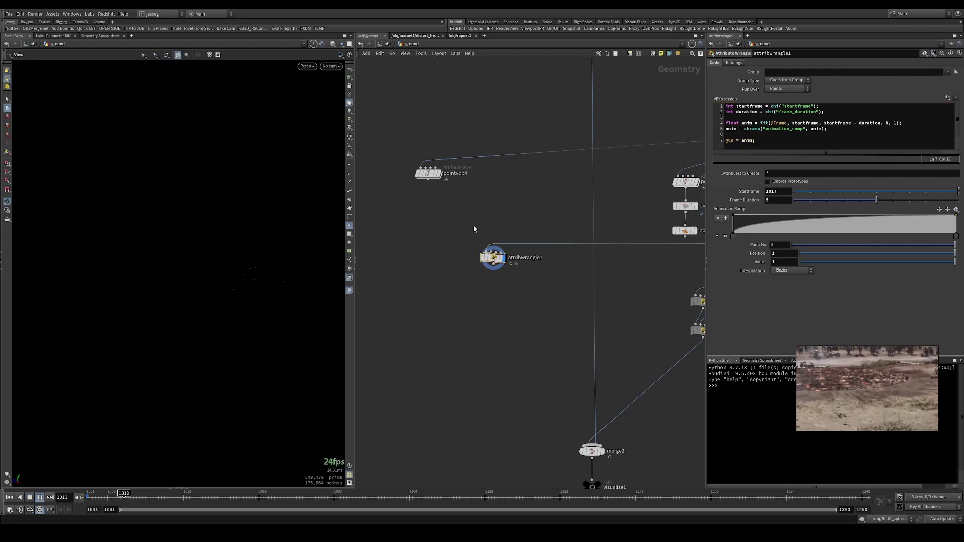
key(Up)
key(ctrl+Up)
- Set Frame Duration to 10 and replay from frame 1001 to preview the longer fade
double_click(770, 202)
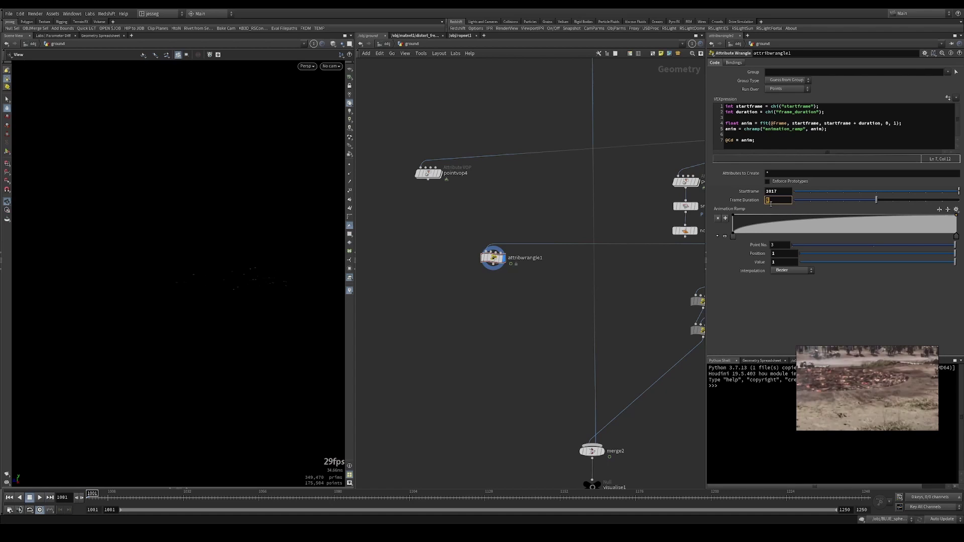
text(10)
key(Return)
key(Up)
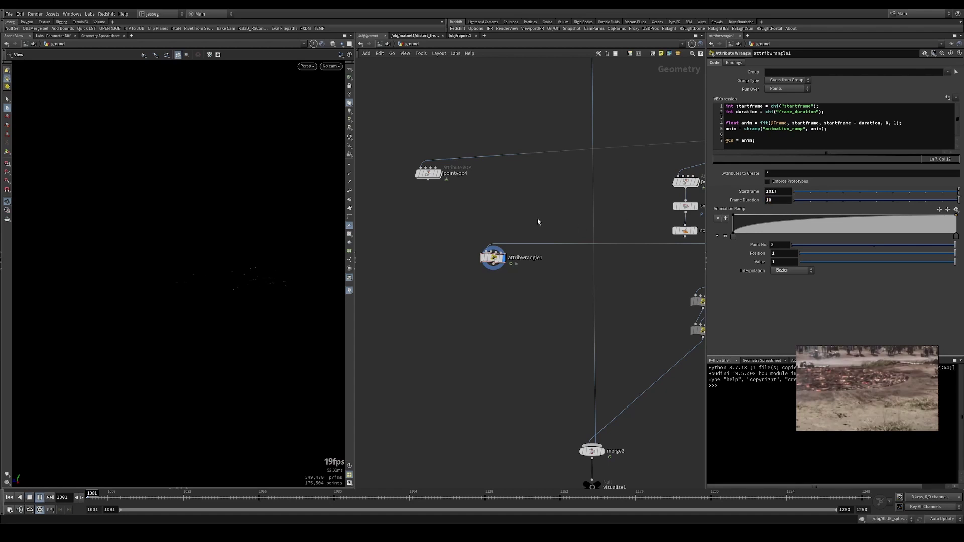
key(ctrl+Up)
key(ctrl+Up)
- Add a second key on the Animation Ramp to reshape the ease curve, undoing an extra key
drag(733, 238, 772, 236)
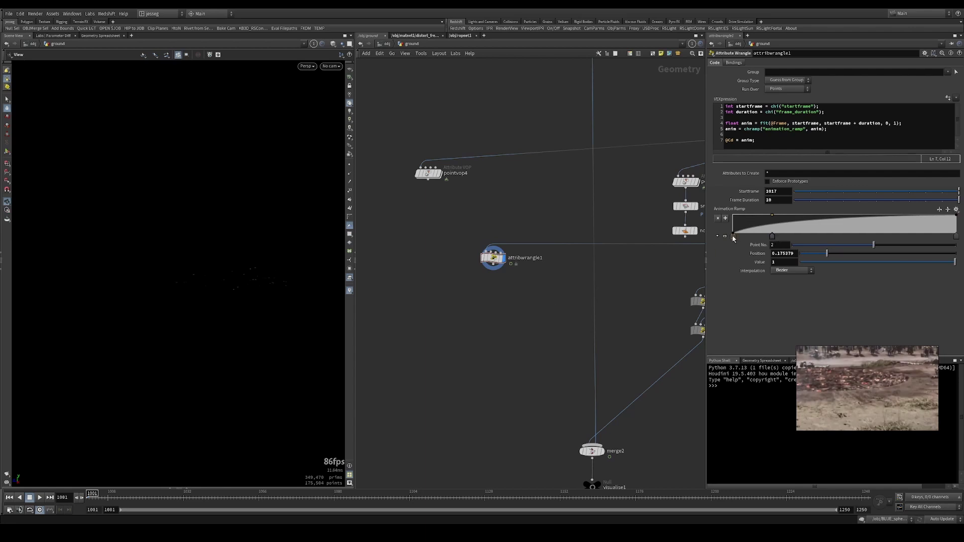
click(743, 225)
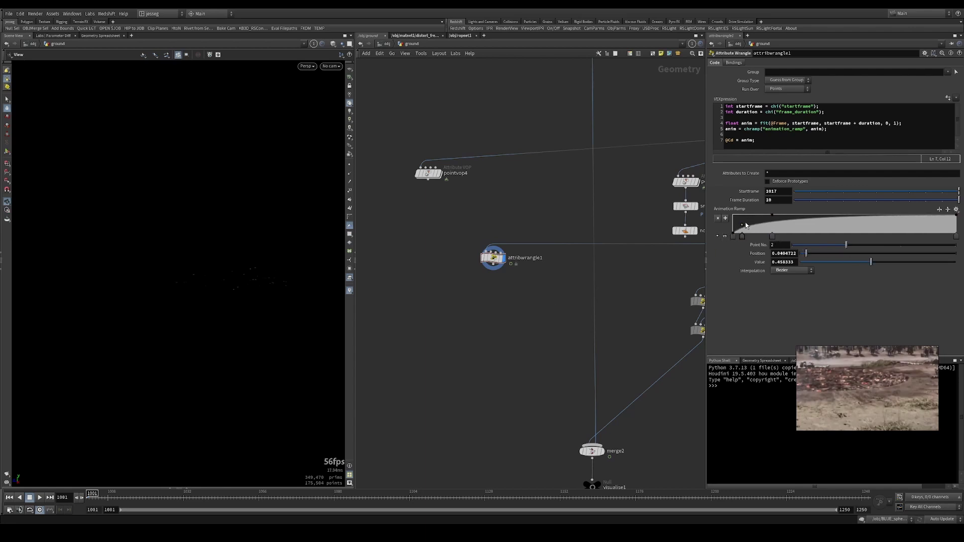
key(ctrl+z)
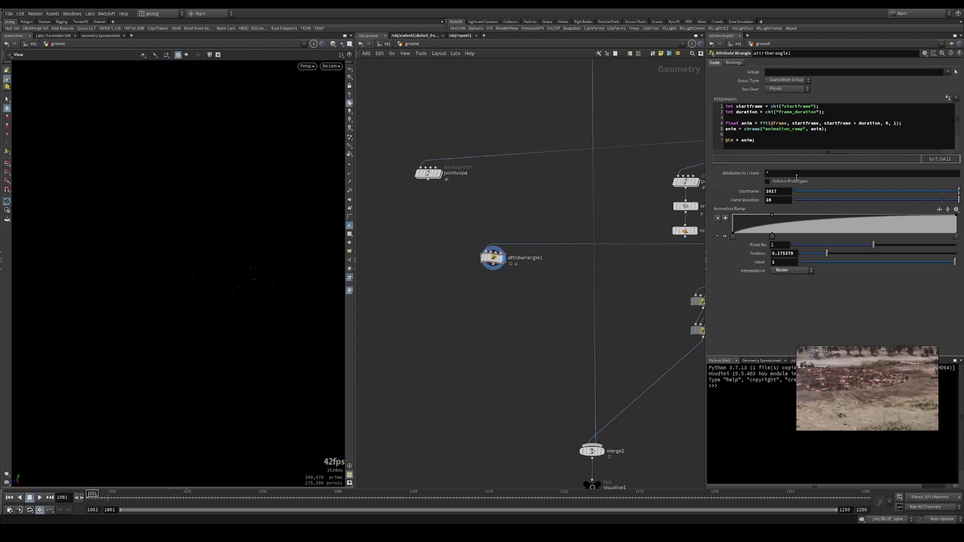
- Set Startframe to 1017 and Frame Duration to 8
double_click(777, 199)
text(9)
key(Return)
double_click(778, 191)
text(8)
key(Return)
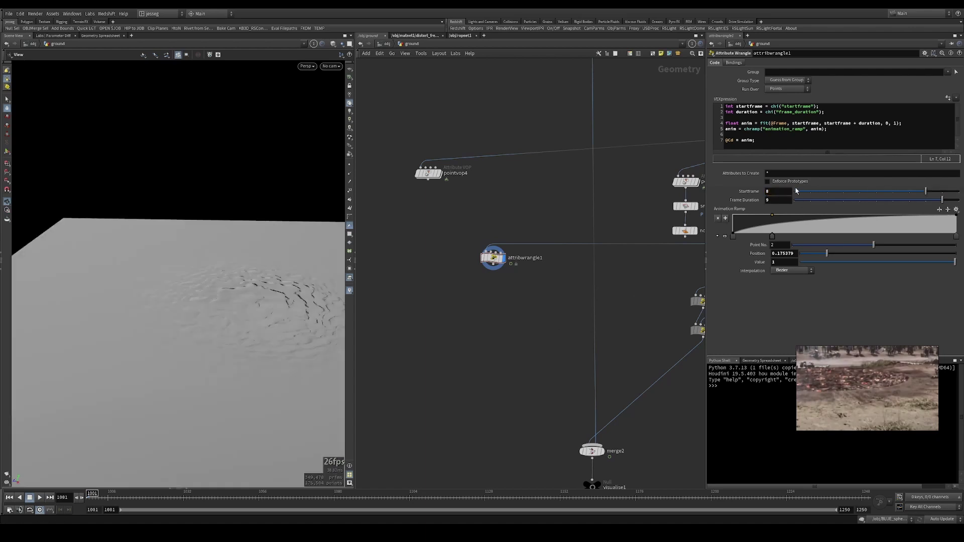
double_click(786, 191)
text(1017)
key(Tab)
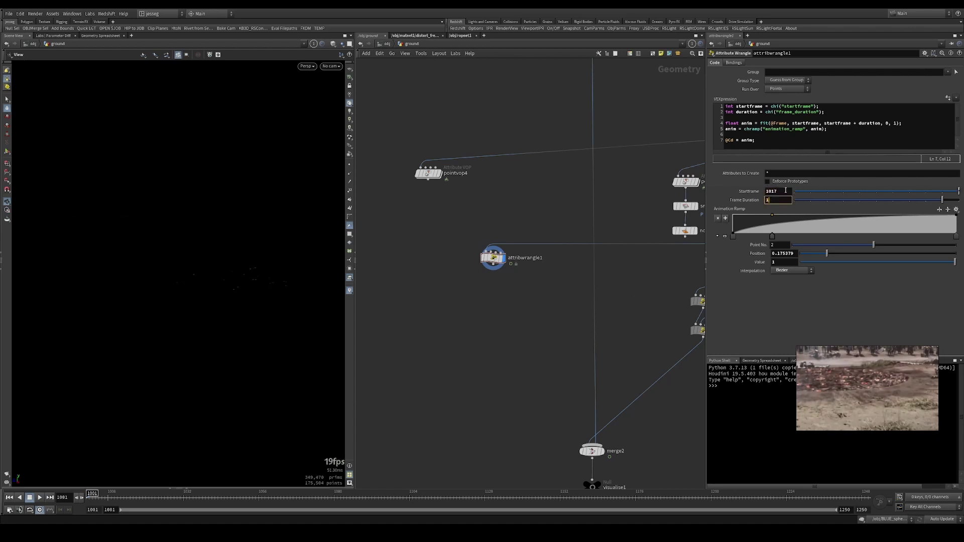
text(8)
key(Return)
- Play the animation from frame 1001 to preview the shorter colour fade
key(Up)
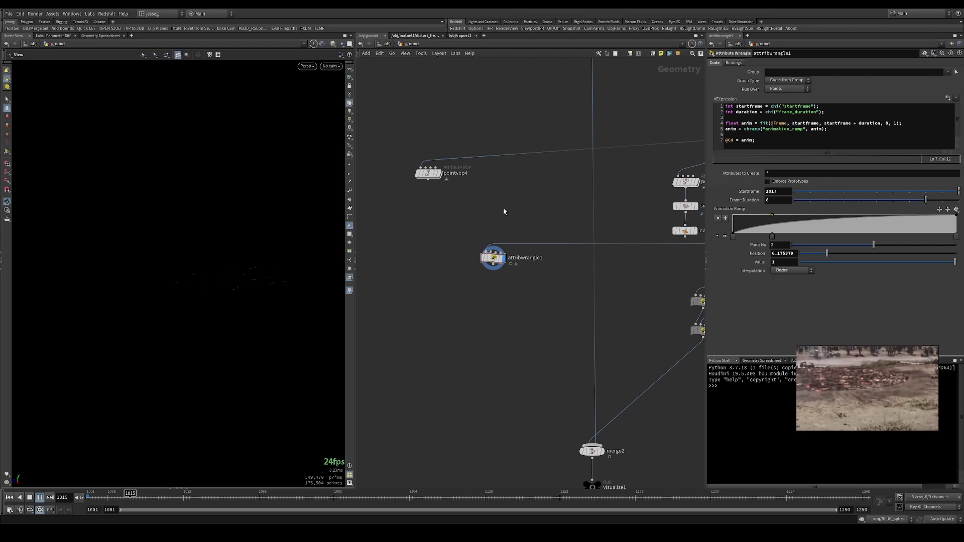
key(Up)
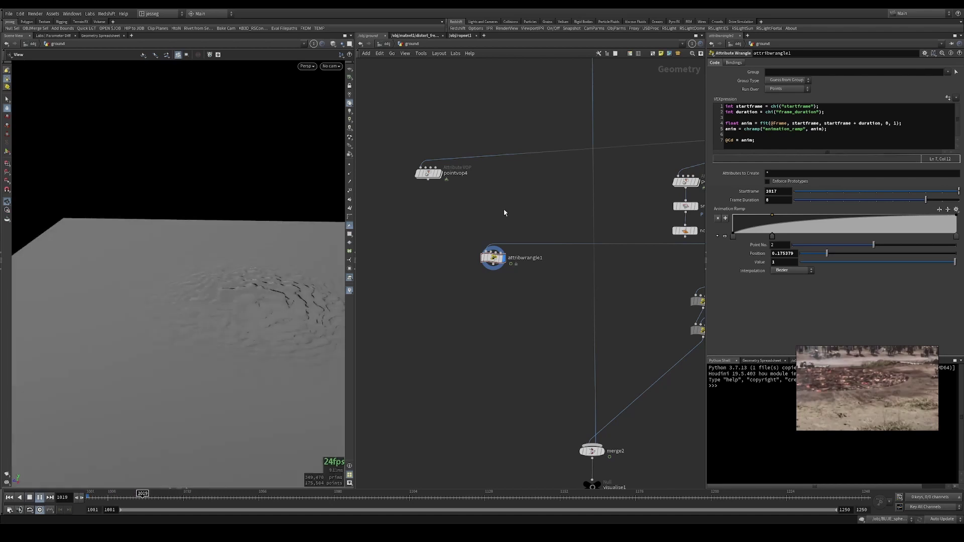
key(ctrl+Up)
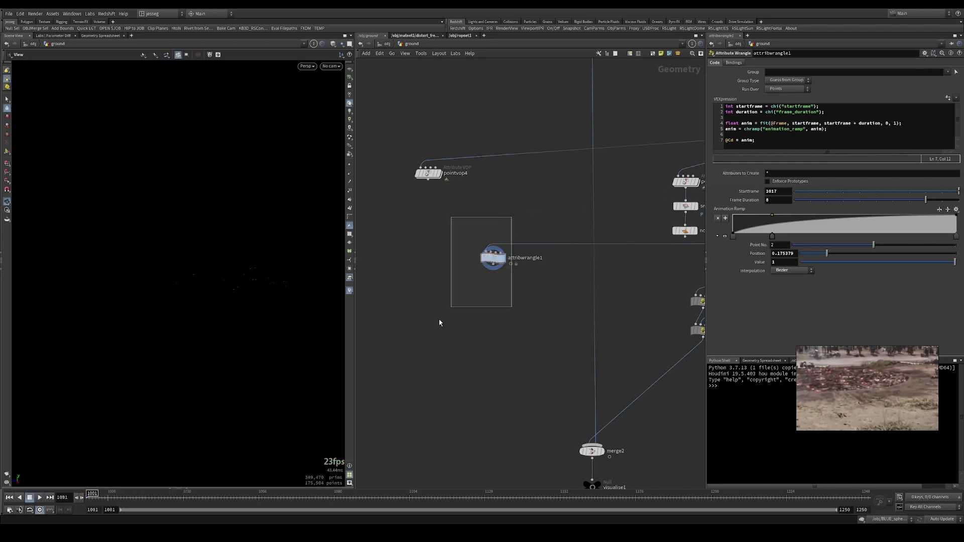
double_click(749, 140)
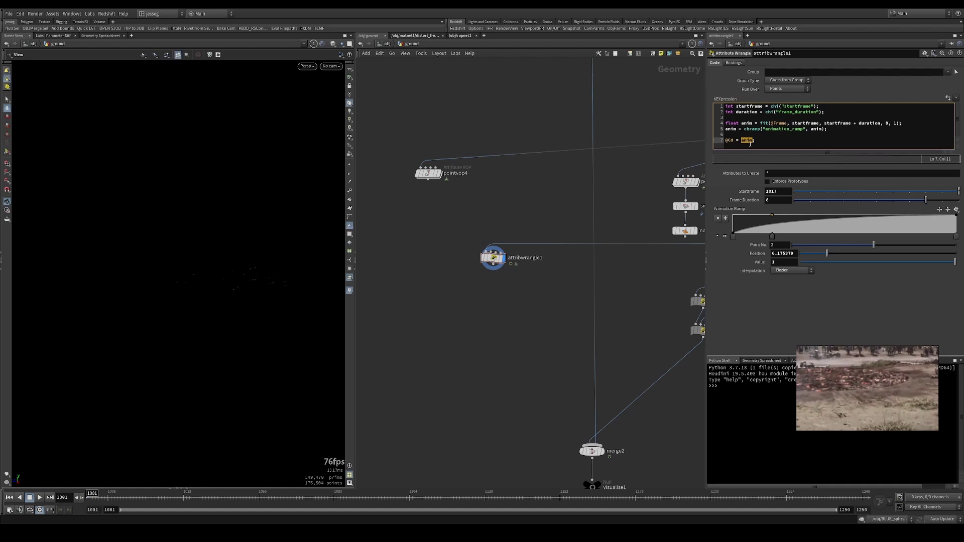
click(793, 123)
double_click(747, 141)
click(754, 140)
key(shift+Home)
middle_drag(627, 203, 454, 209)
scroll(557, 202, down, 2)
click(582, 195)
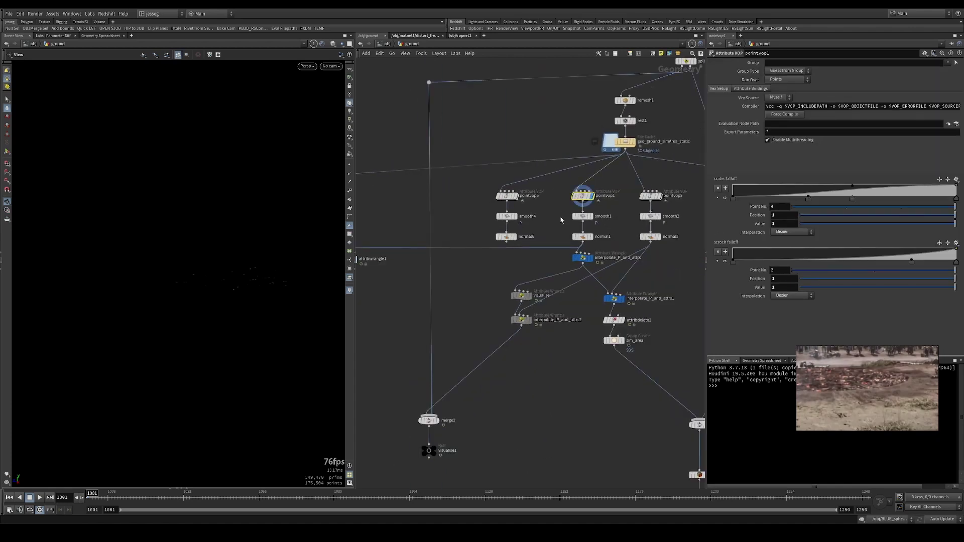
click(591, 237)
drag(258, 282, 273, 260)
click(612, 146)
click(609, 143)
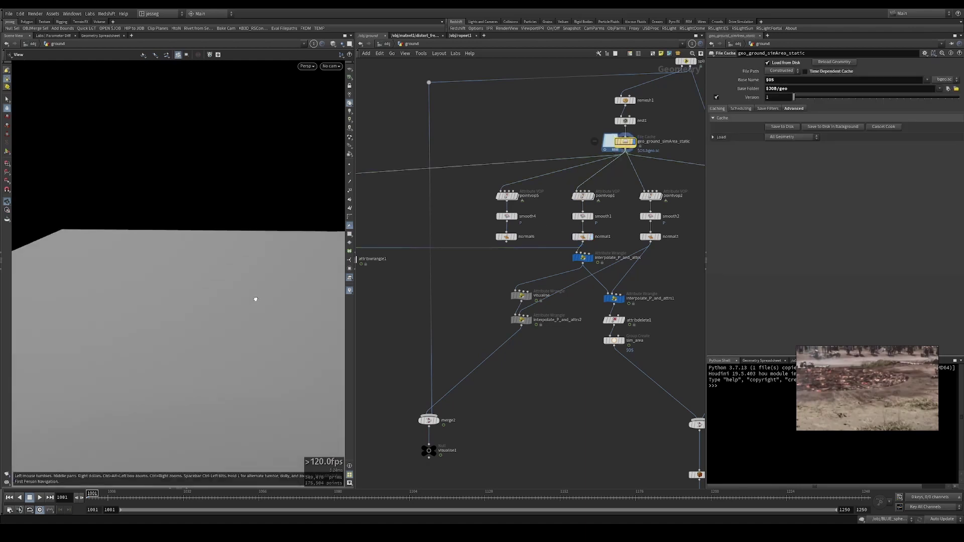
drag(254, 300, 336, 261)
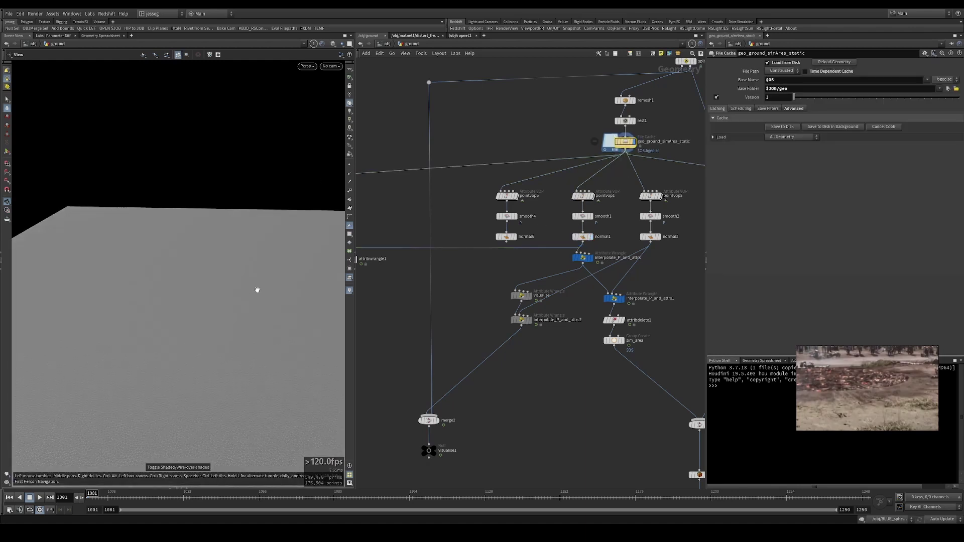
drag(251, 288, 273, 281)
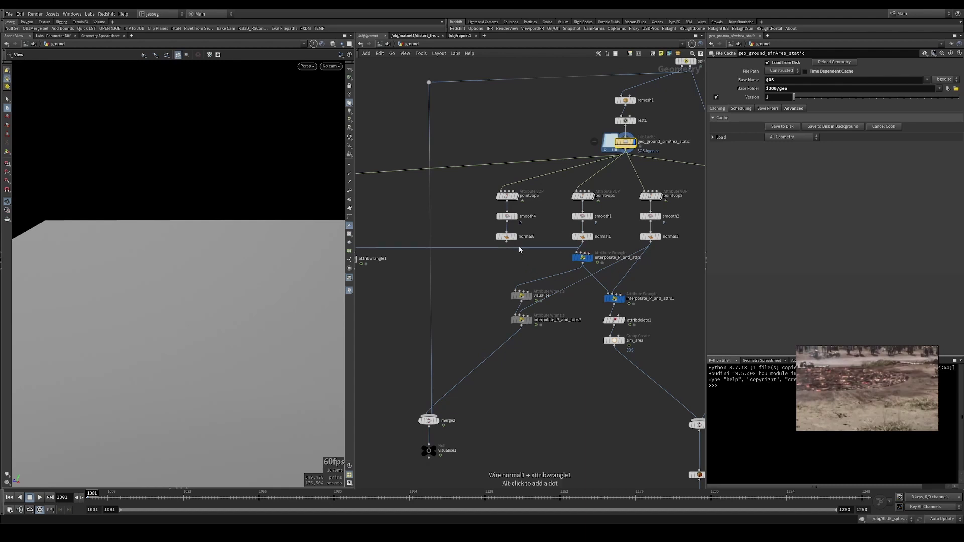
scroll(507, 227, left, 5)
click(497, 250)
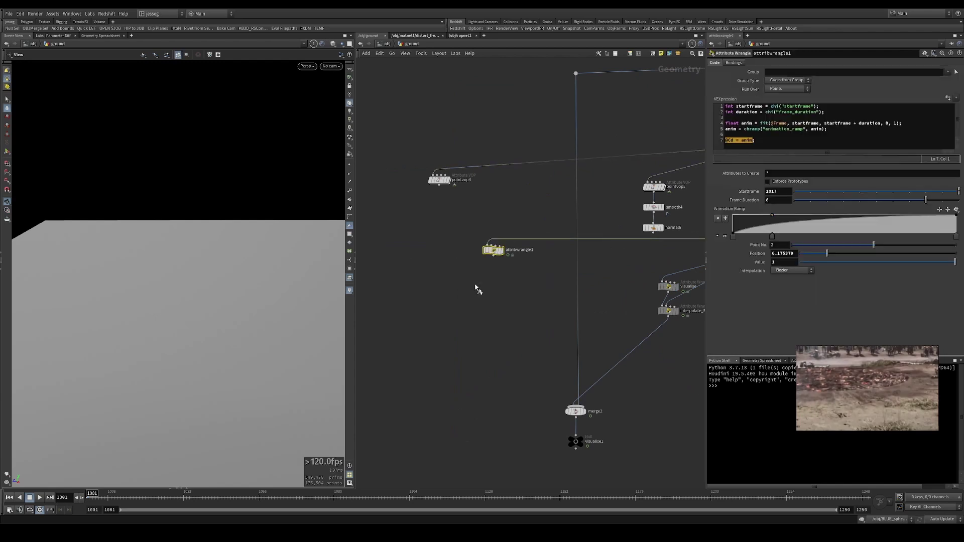
click(503, 249)
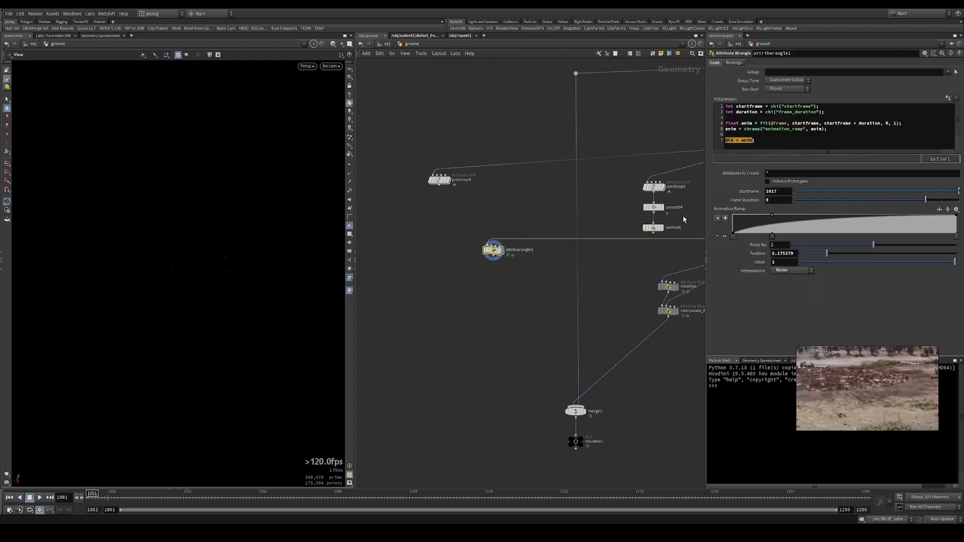
click(761, 148)
key(shift+Left)
key(shift+Left)
key(shift+Left)
key(shift+Left)
key(shift+Left)
key(shift+Left)
key(shift+Left)
key(shift+Left)
key(shift+Left)
key(shift+Left)
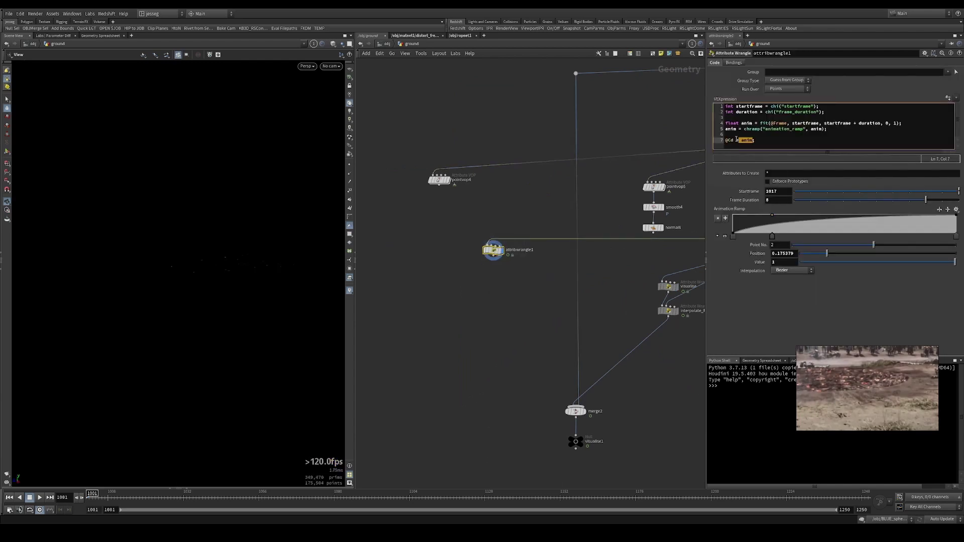
key(BackSpace)
text(P = v@rest;)
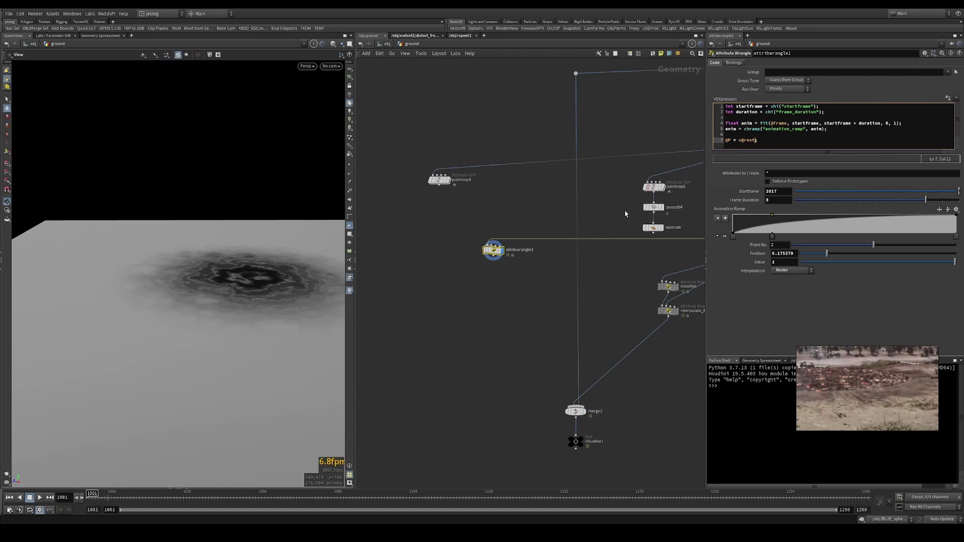
middle_click(501, 255)
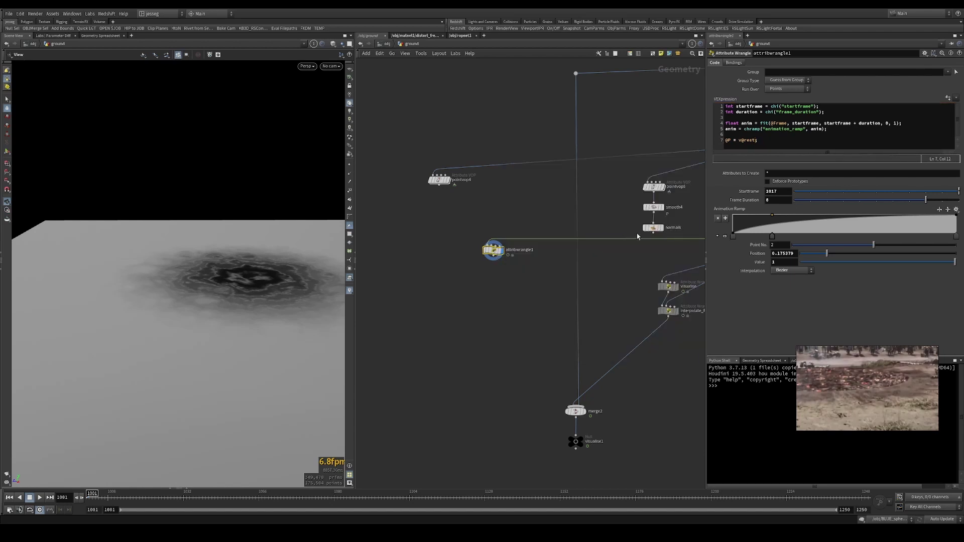
middle_drag(637, 236, 426, 267)
middle_click(561, 166)
click(558, 143)
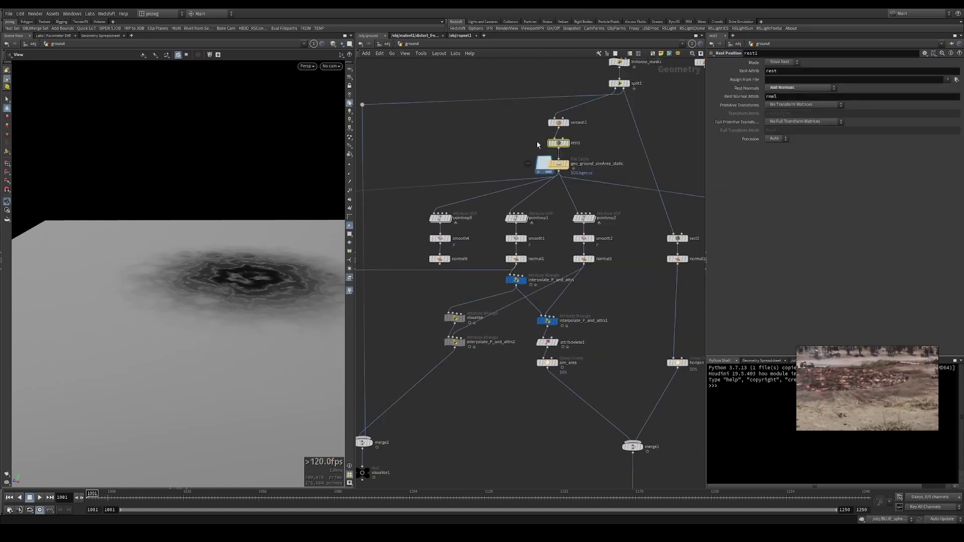
middle_click(552, 173)
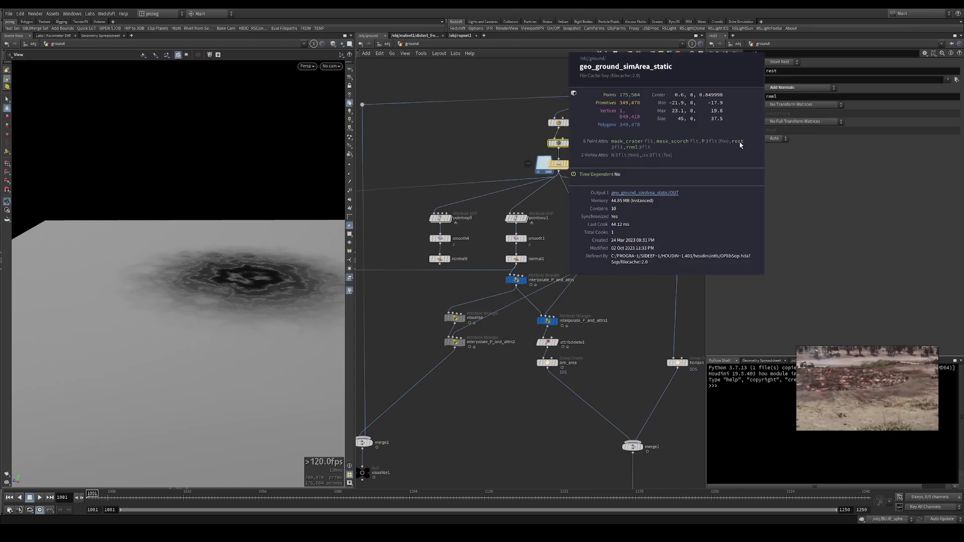
scroll(408, 264, down, 3)
middle_drag(399, 251, 447, 248)
click(451, 242)
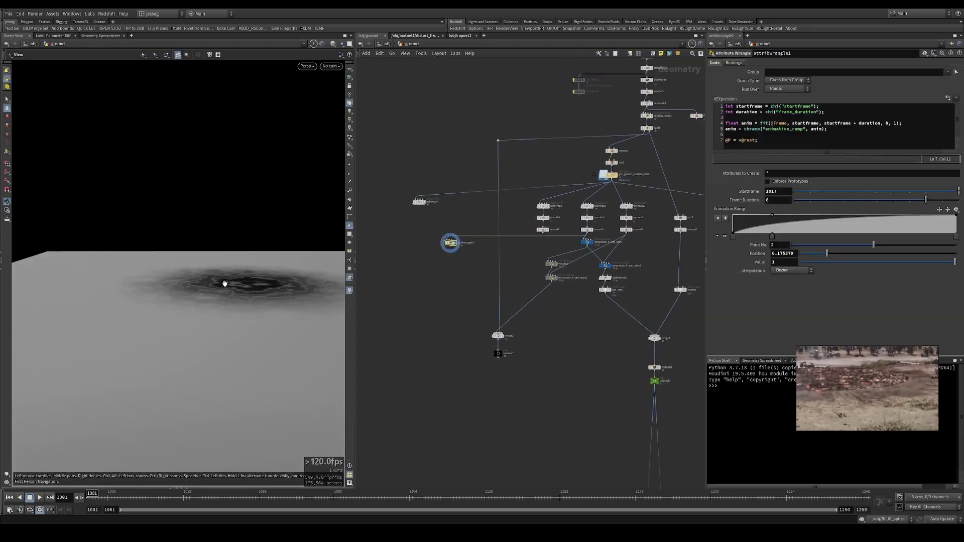
drag(279, 280, 178, 296)
click(796, 144)
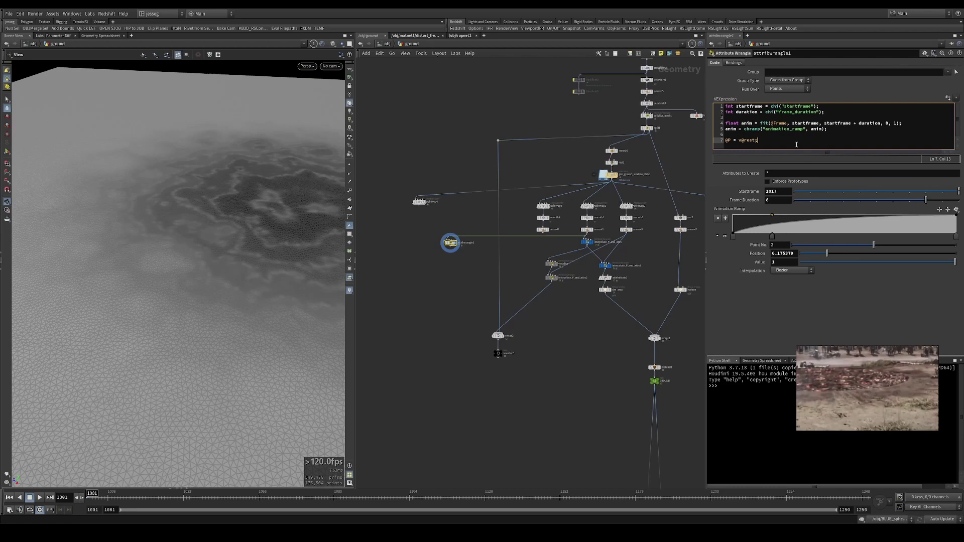
key(Return)
text(@Cd = set()
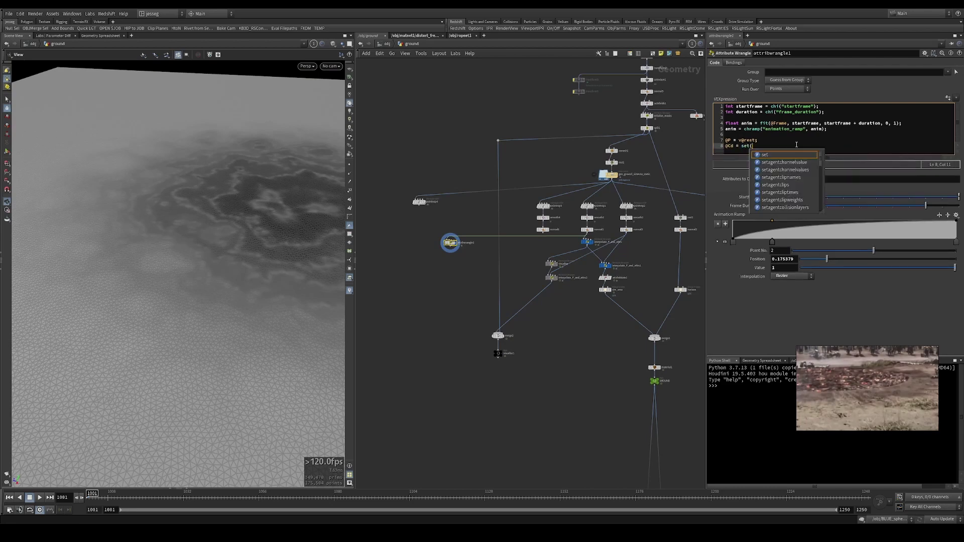
text(1,1,1);)
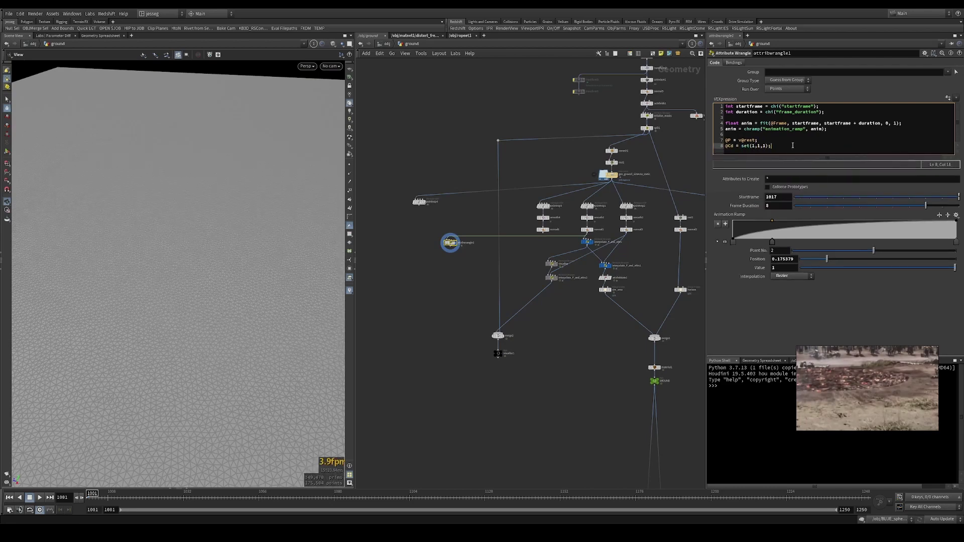
- Temporarily comment out the @P = v@rest; line to compare the ground, then restore it
scroll(228, 236, up, 5)
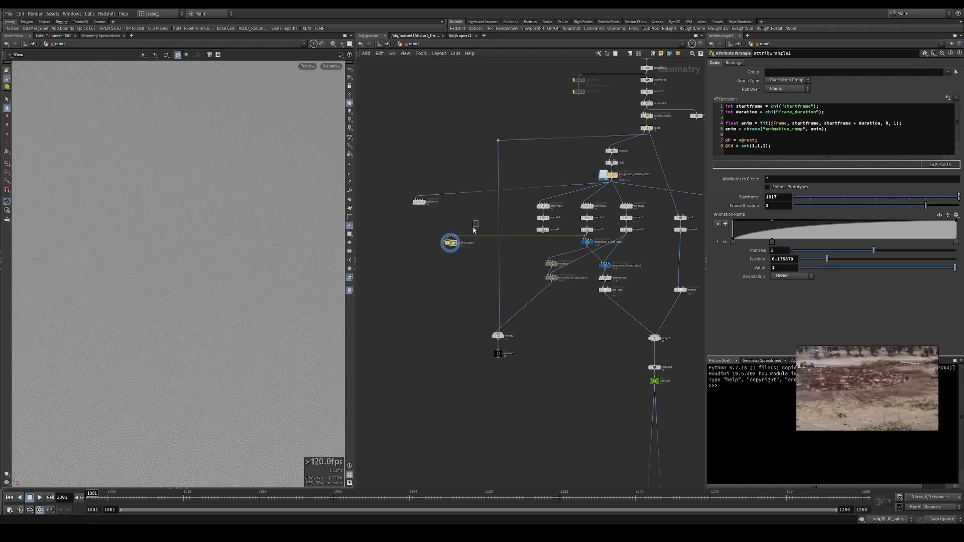
click(727, 141)
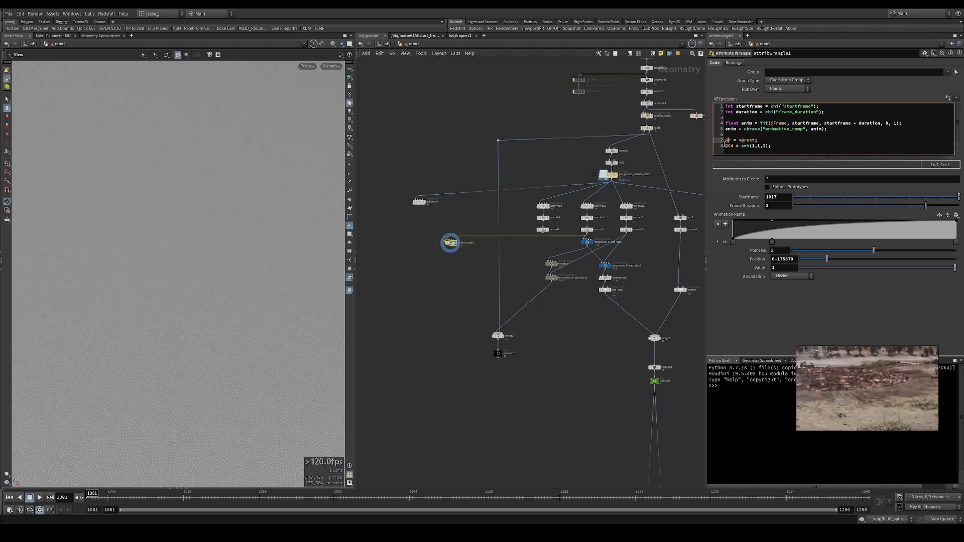
text(//)
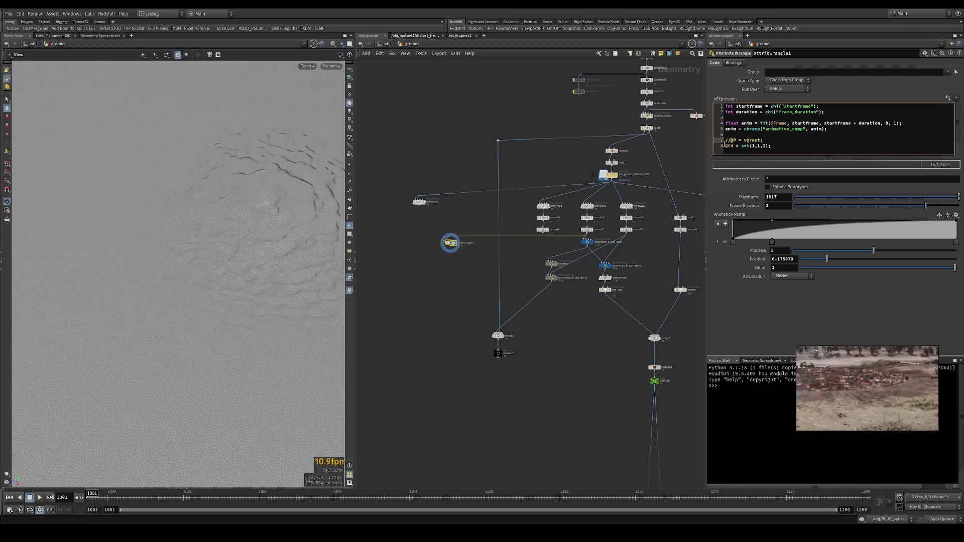
drag(258, 252, 216, 326)
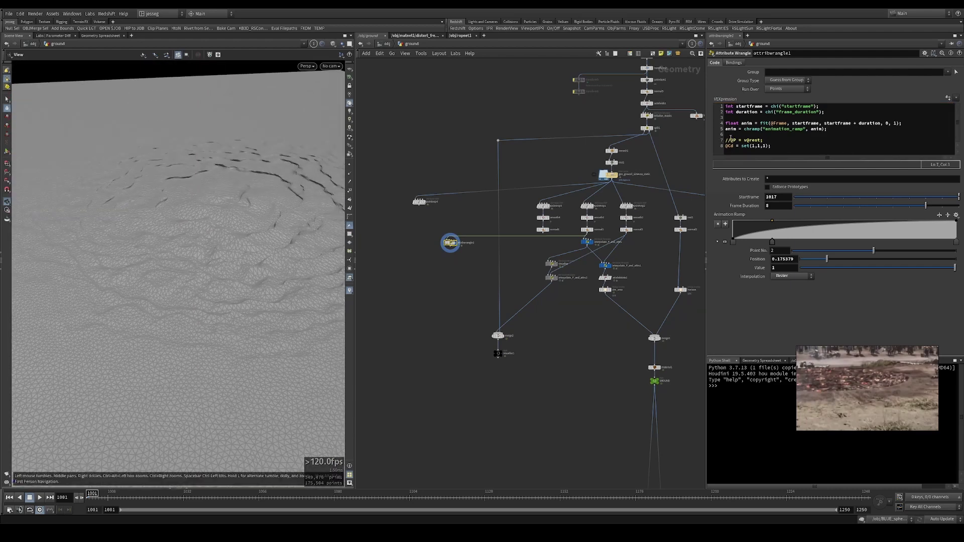
click(730, 136)
key(BackSpace)
key(BackSpace)
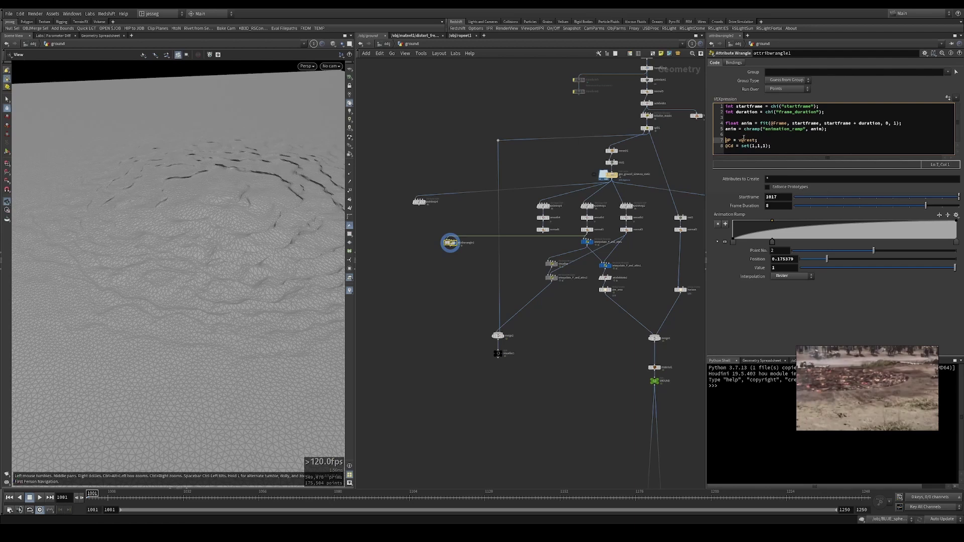
- Change the P line to @P = lerp(v@rest, @P, anim);
double_click(730, 129)
click(738, 140)
text(lerp)
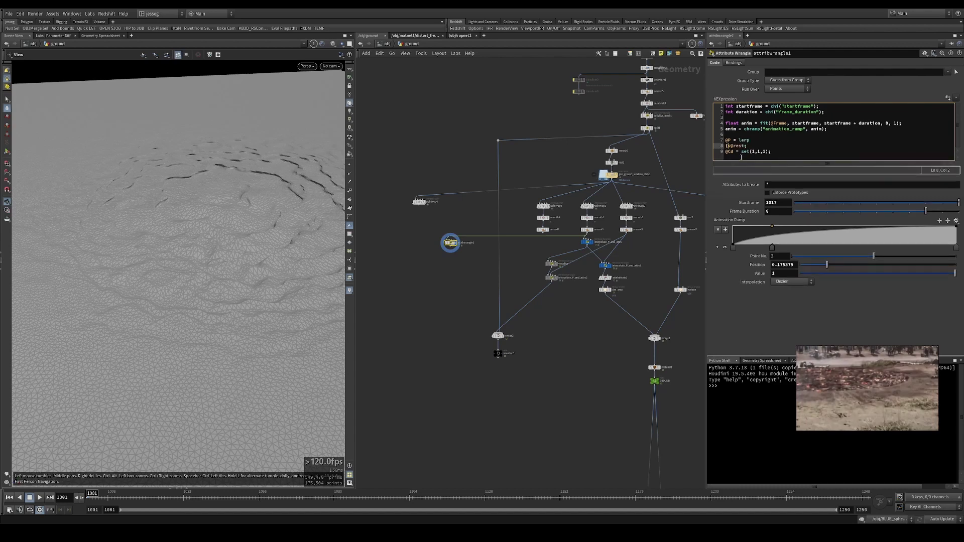
text(()
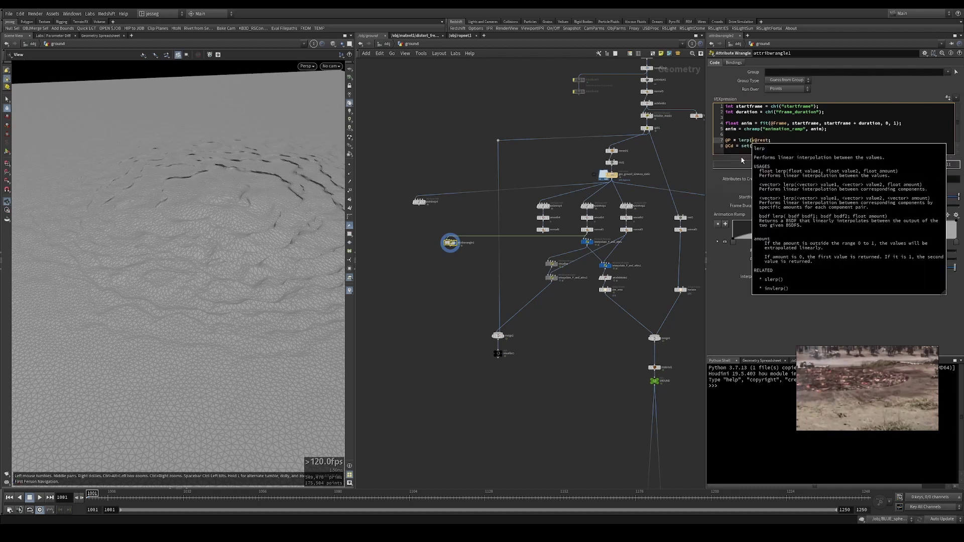
text(@P,)
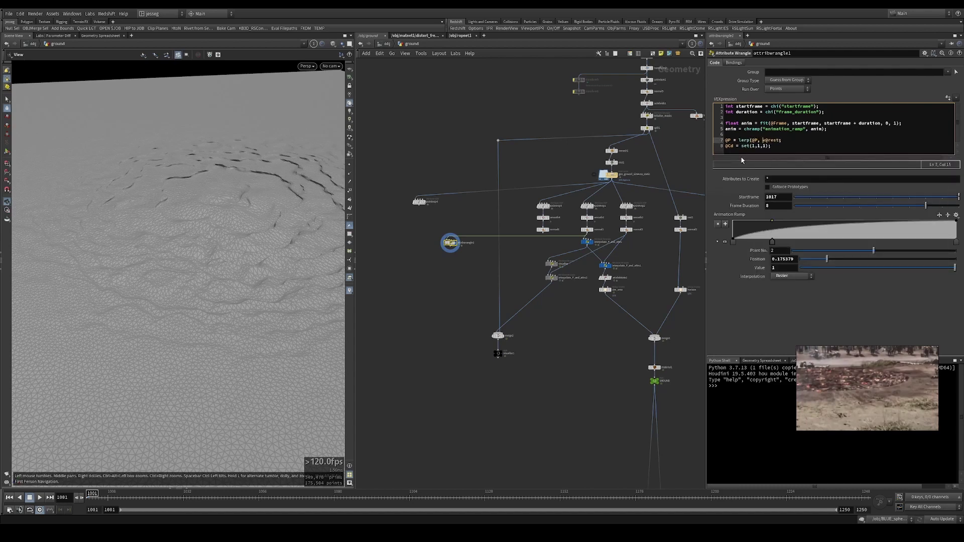
key(BackSpace)
key(BackSpace)
key(BackSpace)
key(BackSpace)
text(v@rest,)
key(shift+End)
key(Delete)
text(@P, anim))
- Add vector deformPos = @P; above it and use deformPos as the lerp target
key(Up)
key(Return)
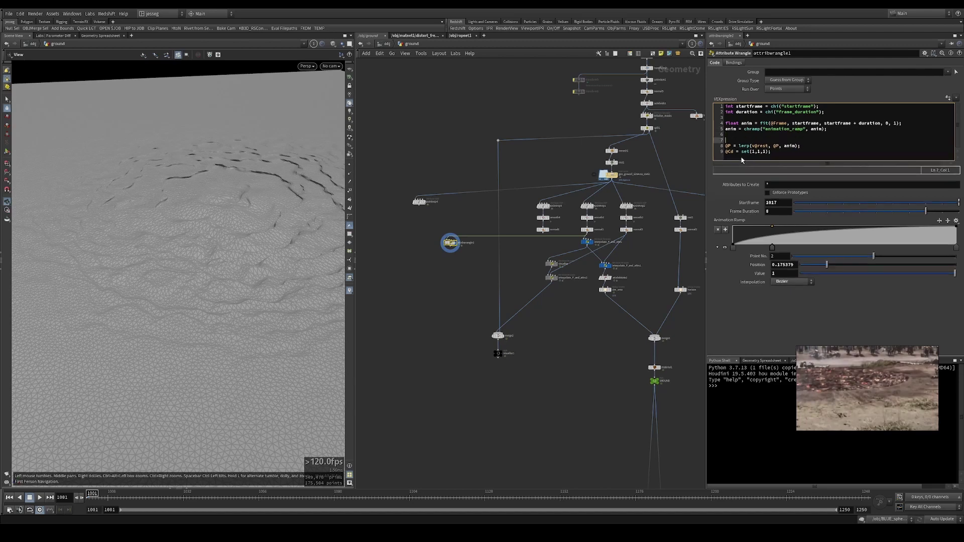
text(vector deformPos =)
double_click(756, 140)
key(ctrl+c)
double_click(776, 146)
key(ctrl+v)
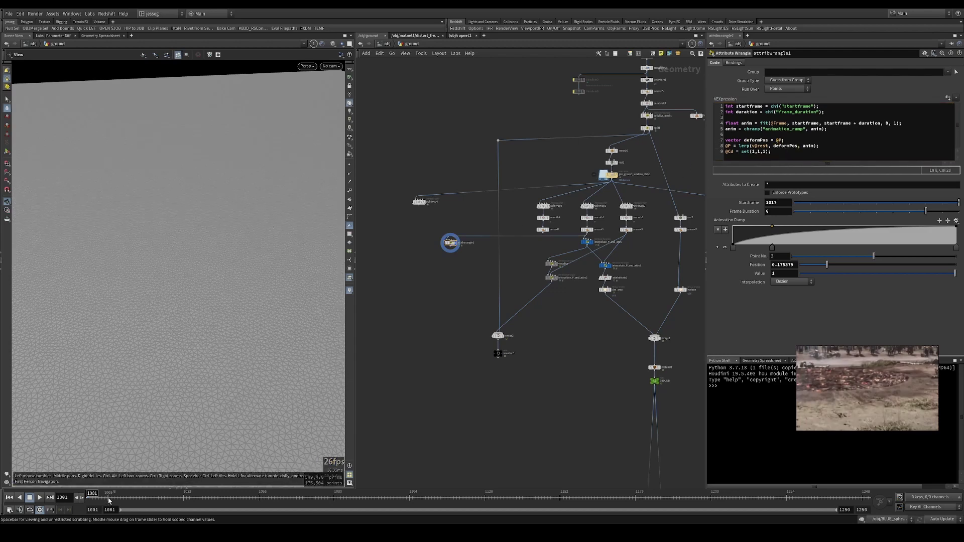
- Play the animation from frame 1017 to watch the blend, returning Frame Duration to 5
drag(108, 500, 137, 497)
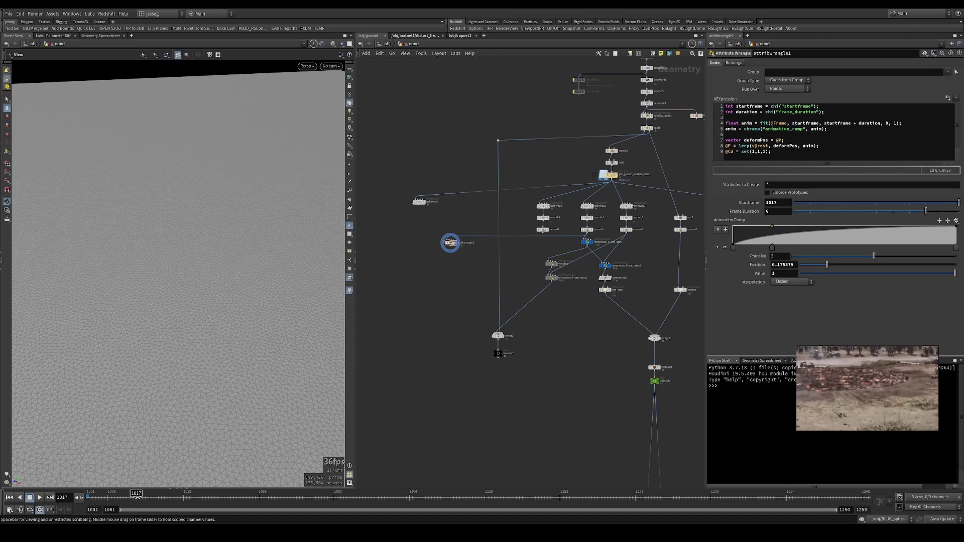
key(Up)
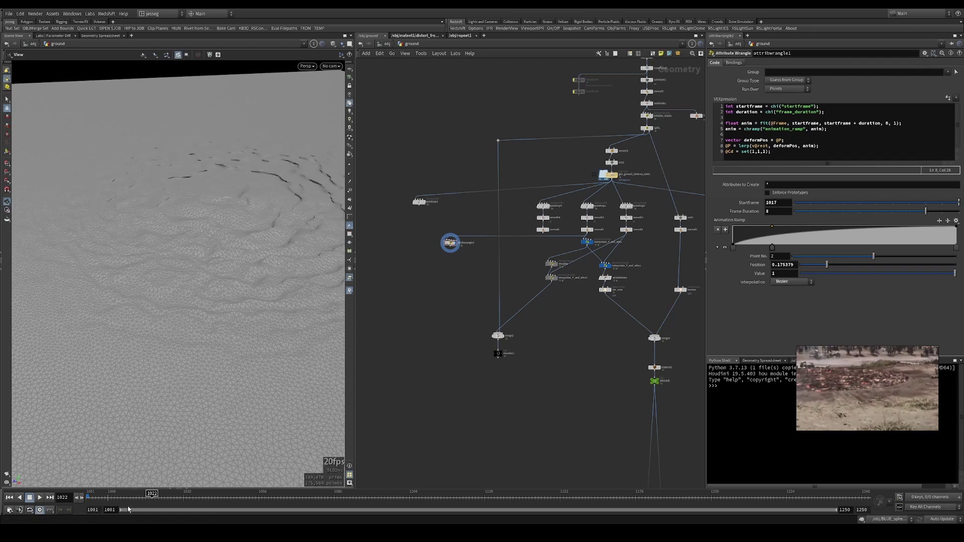
key(ctrl+Left)
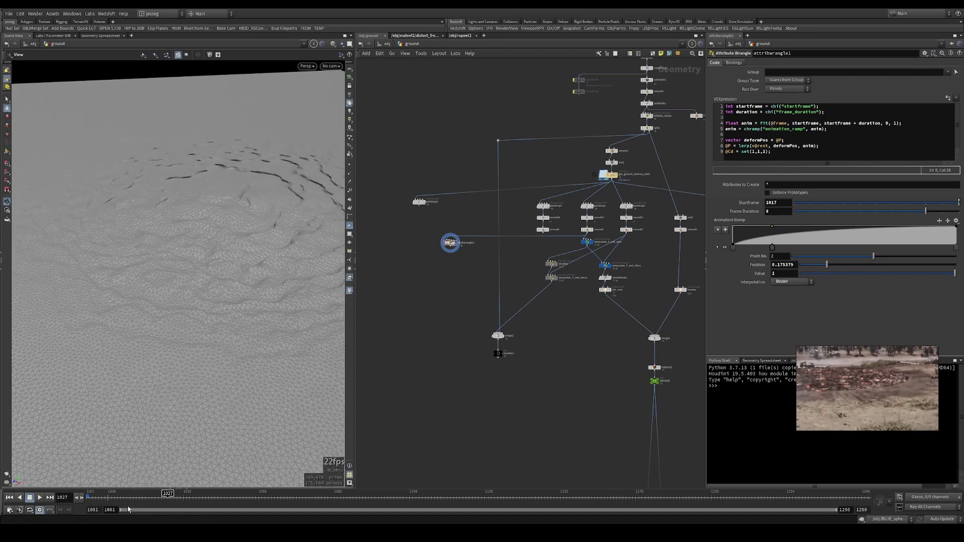
key(Up)
key(ctrl+Left)
key(ctrl+Left)
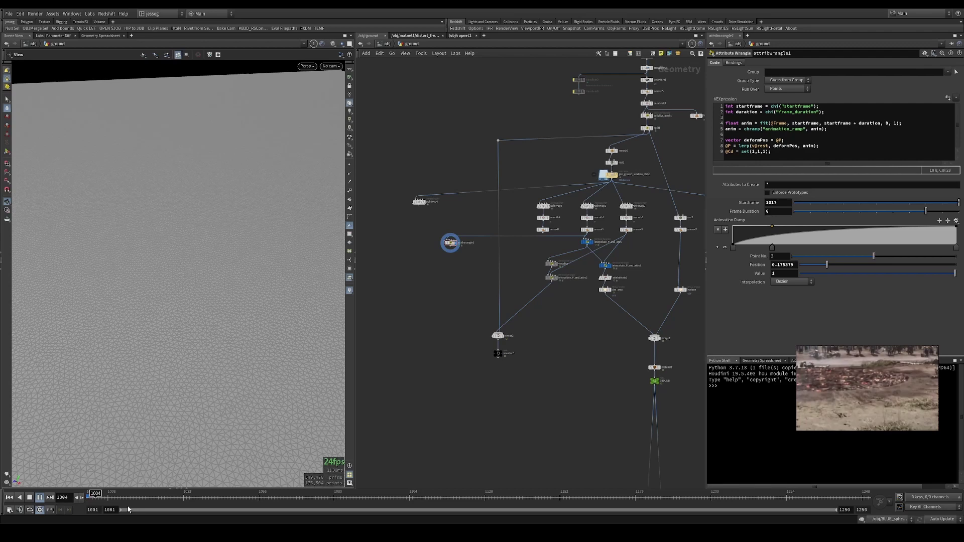
key(ctrl+Left)
key(ctrl+Left)
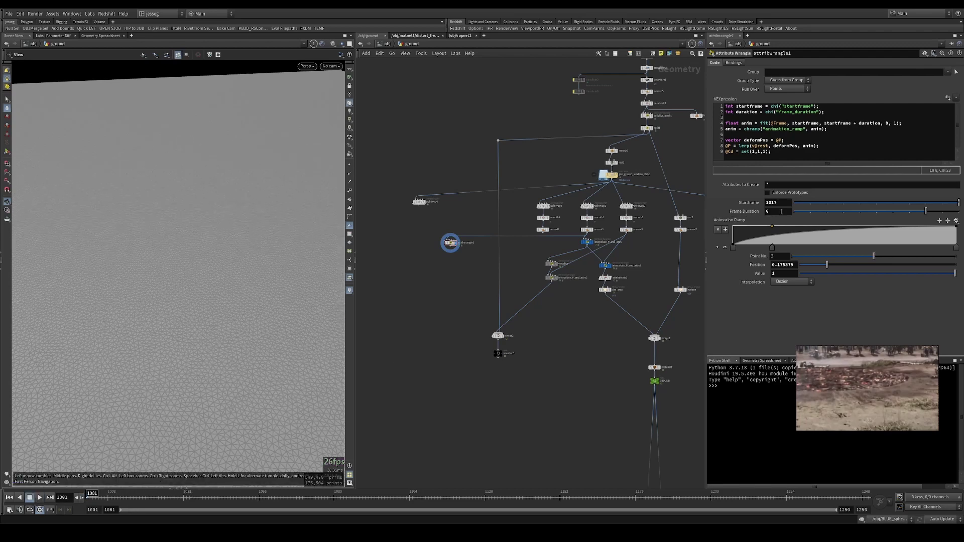
key(ctrl+z)
key(Up)
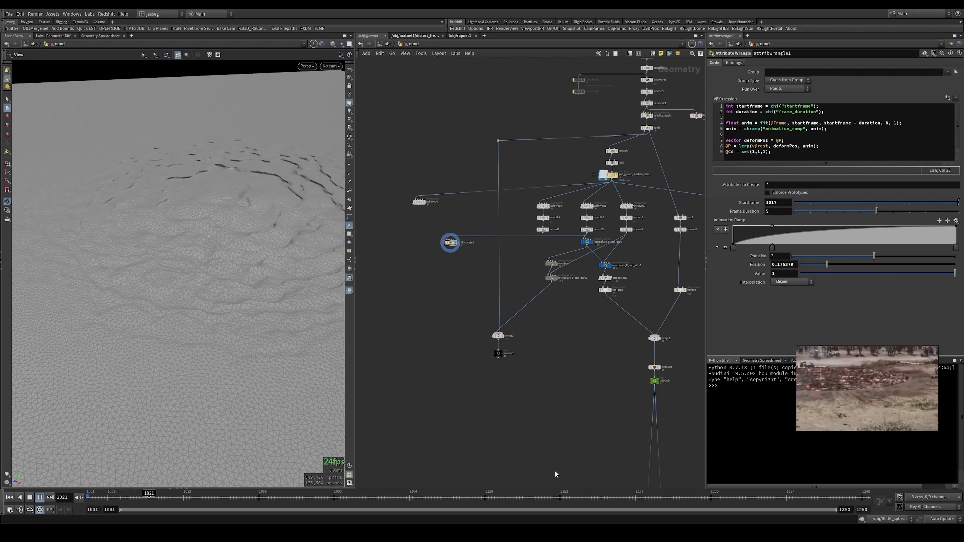
drag(121, 221, 194, 185)
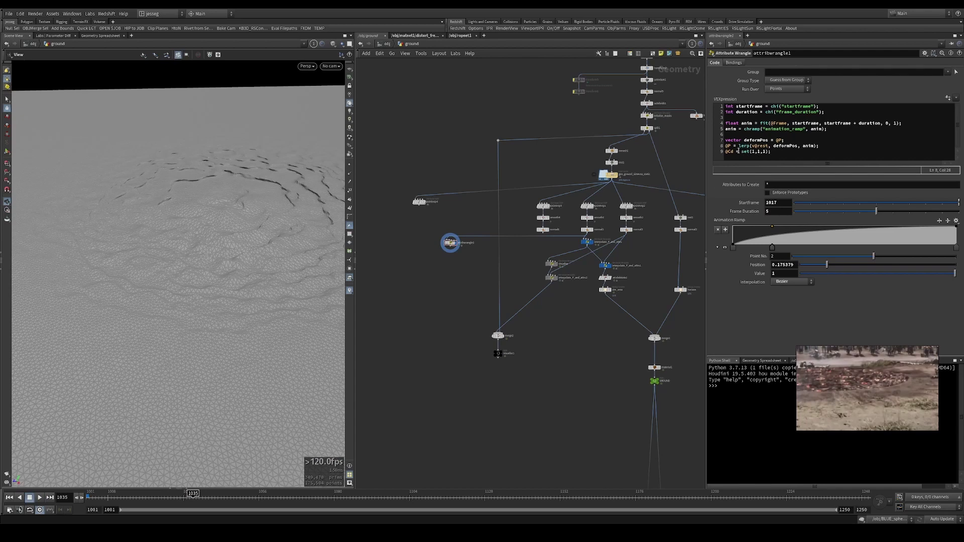
click(591, 206)
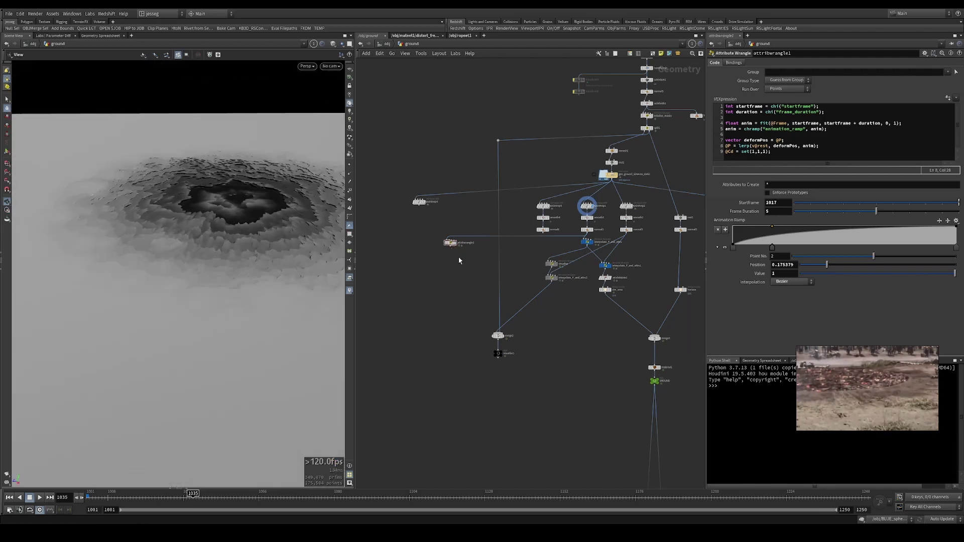
click(450, 242)
click(455, 242)
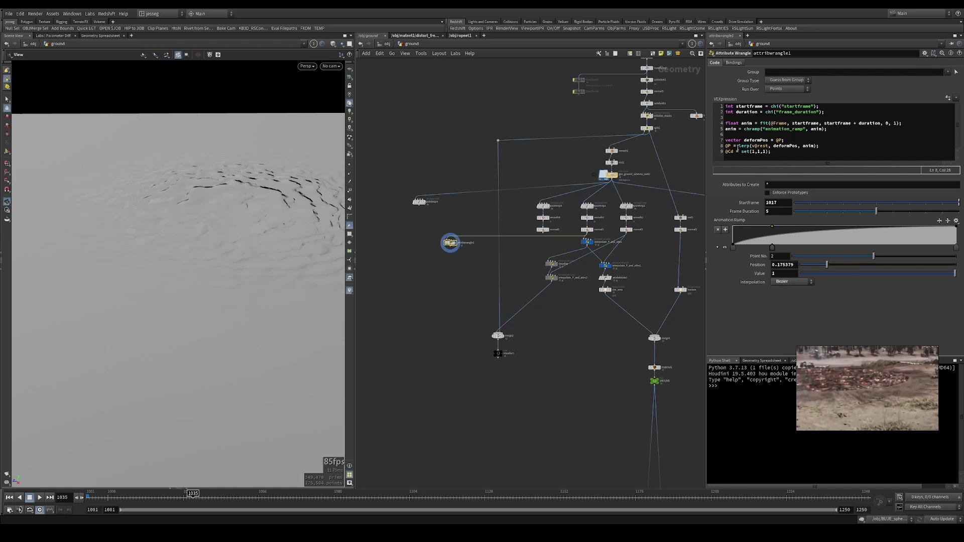
click(740, 151)
text(lerp()
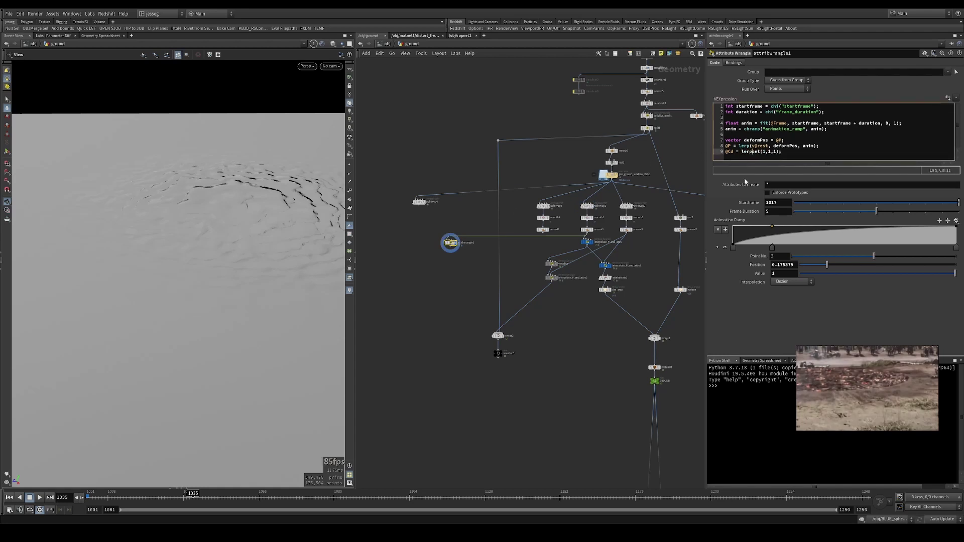
key(Right)
key(Right)
key(Right)
text(, @Cd, anim))
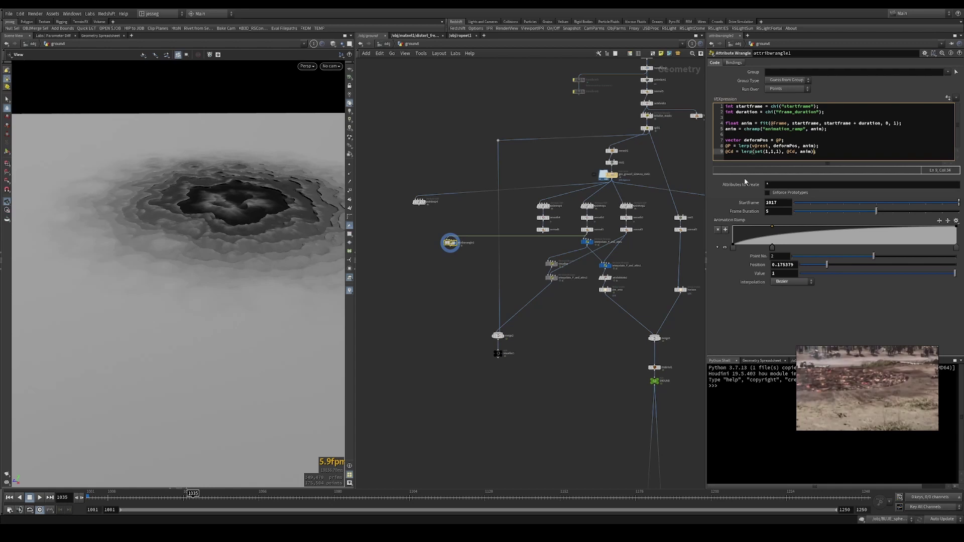
- Replay to watch the colour blend, then start a vector newColor line after deformPos
key(ctrl+Up)
key(Up)
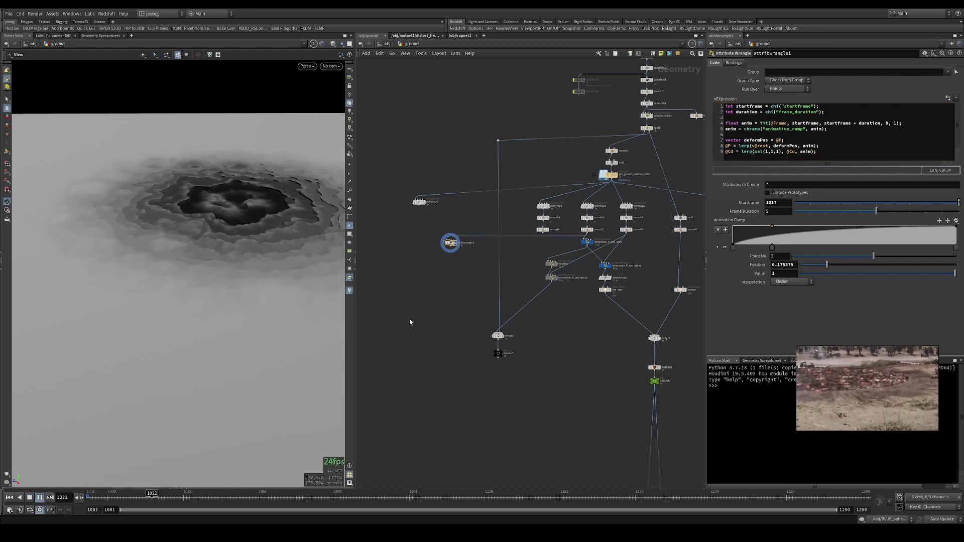
key(Up)
key(ctrl+Up)
click(793, 139)
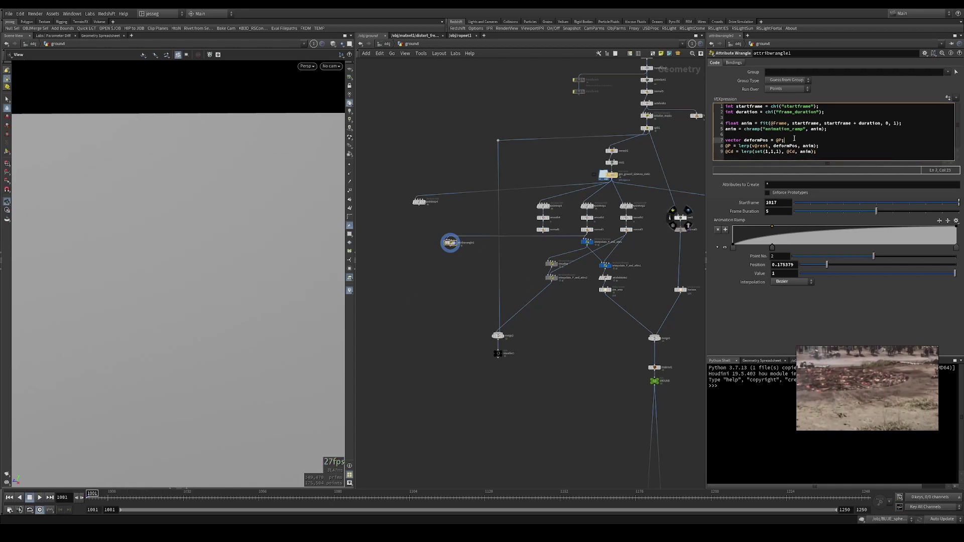
key(Return)
text(vector newColor = @Cd;)
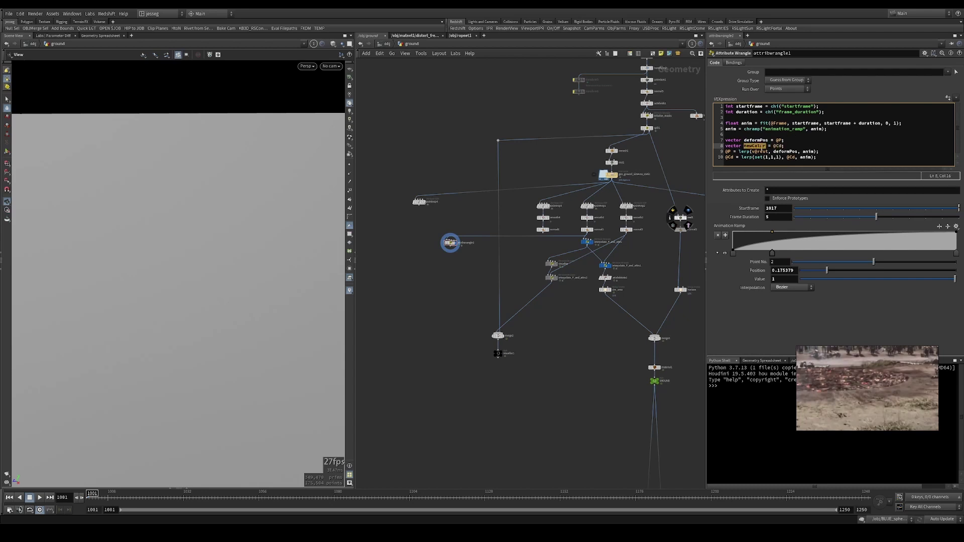
- Change the colour line to lerp(set(1,1,1), newColor, anim) and preview playback from frame 1001
click(789, 157)
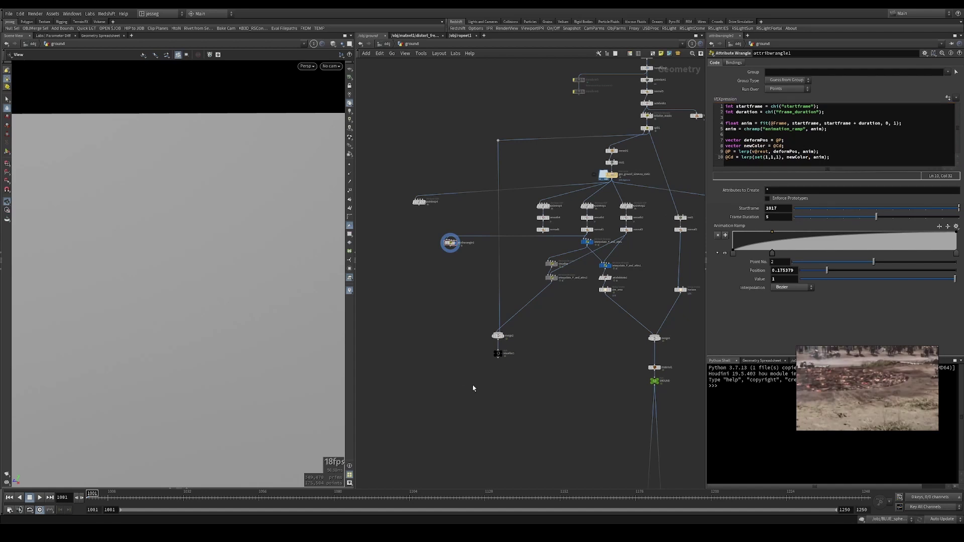
key(Up)
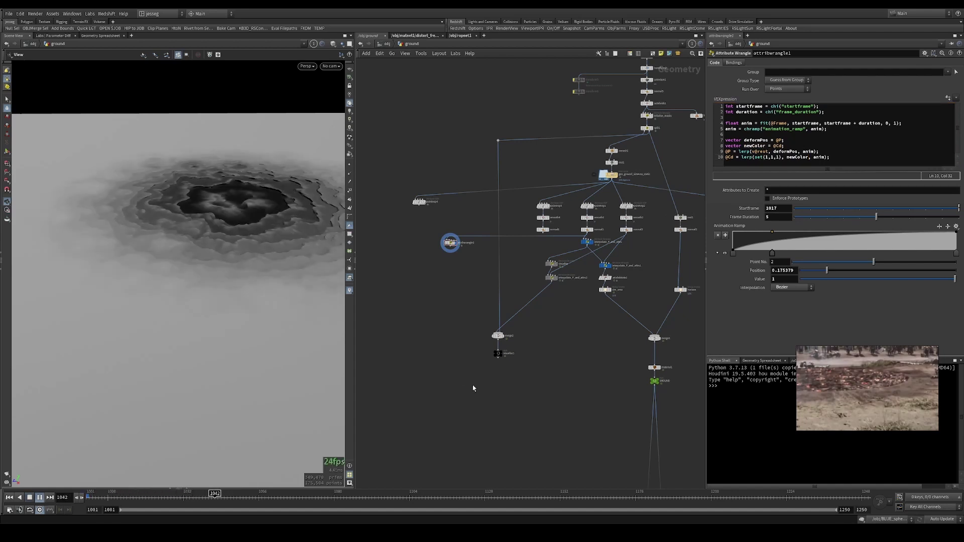
key(ctrl+Up)
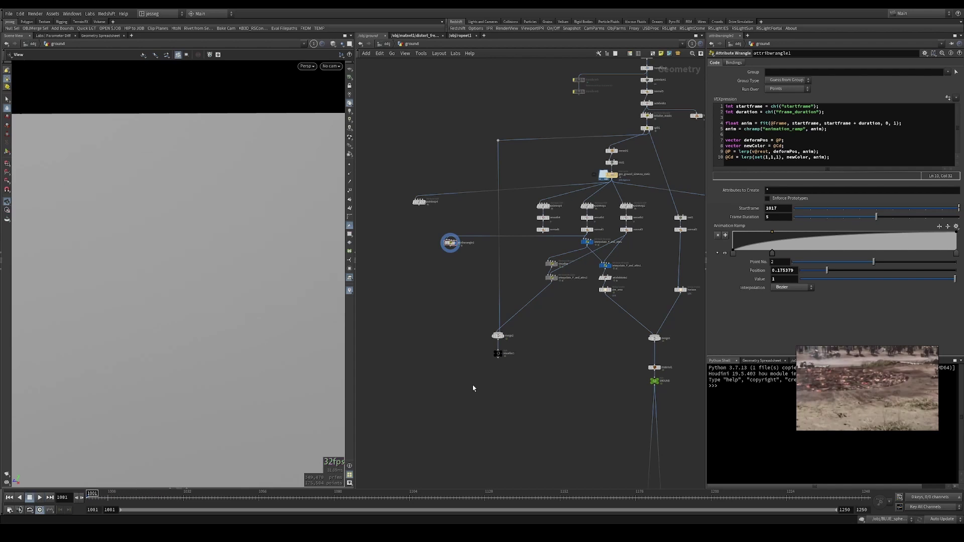
scroll(582, 245, up, 3)
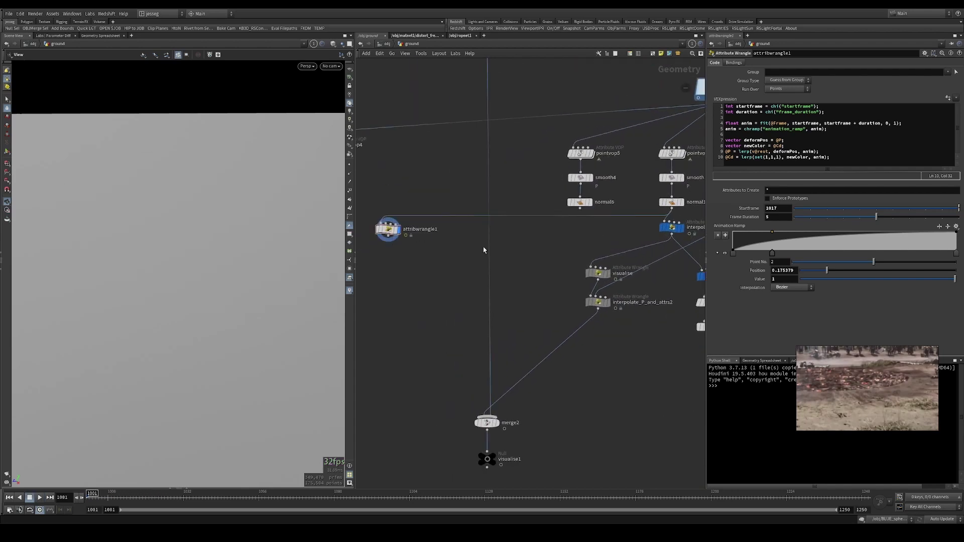
- Place attribwrangle1 beside interpolate_P_and_attrs in the network
scroll(501, 256, up, 3)
drag(409, 233, 590, 233)
middle_drag(539, 229, 467, 238)
- Review interpolate_P_and_attrs's v@N, mask_crater and mask_scorch lerp lines, then reselect attribwrangle1
click(600, 235)
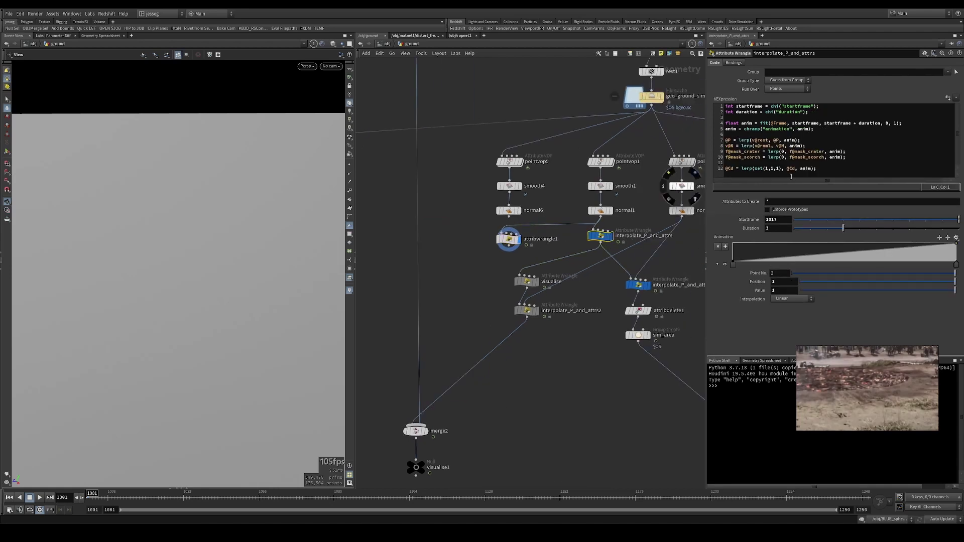
click(735, 145)
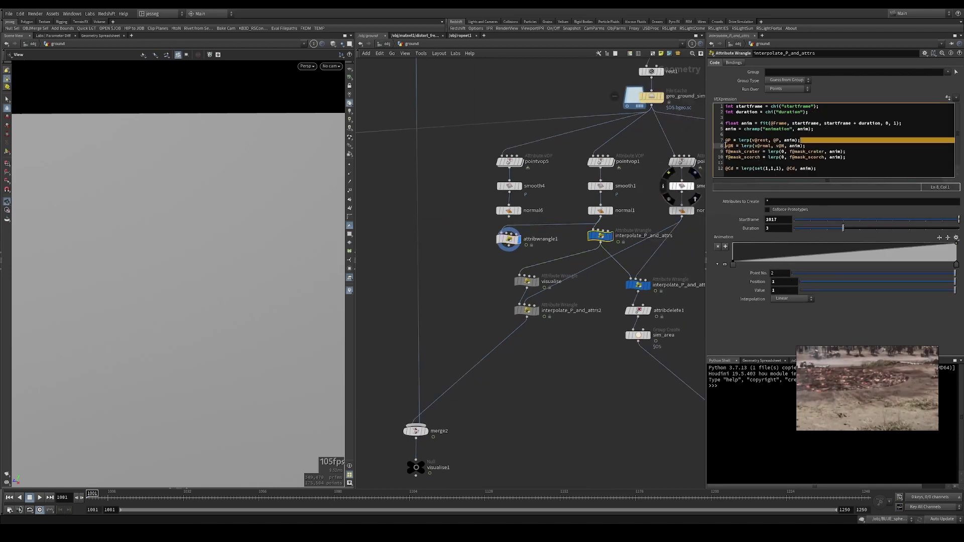
drag(815, 147, 725, 146)
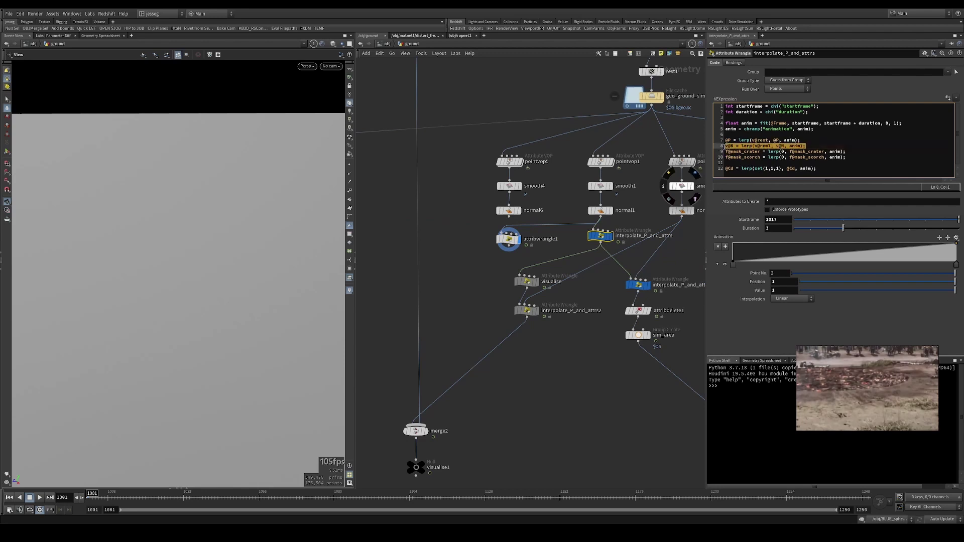
click(770, 146)
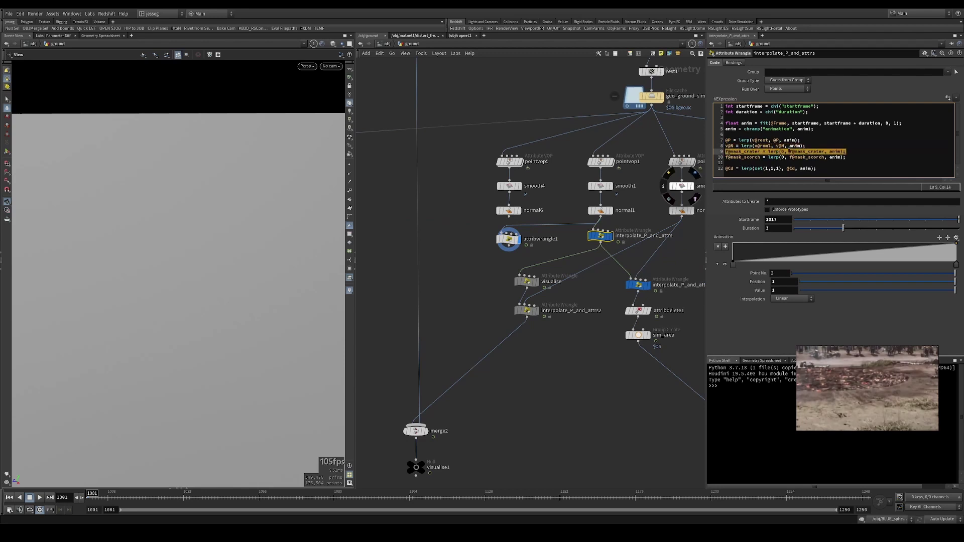
double_click(742, 158)
click(781, 151)
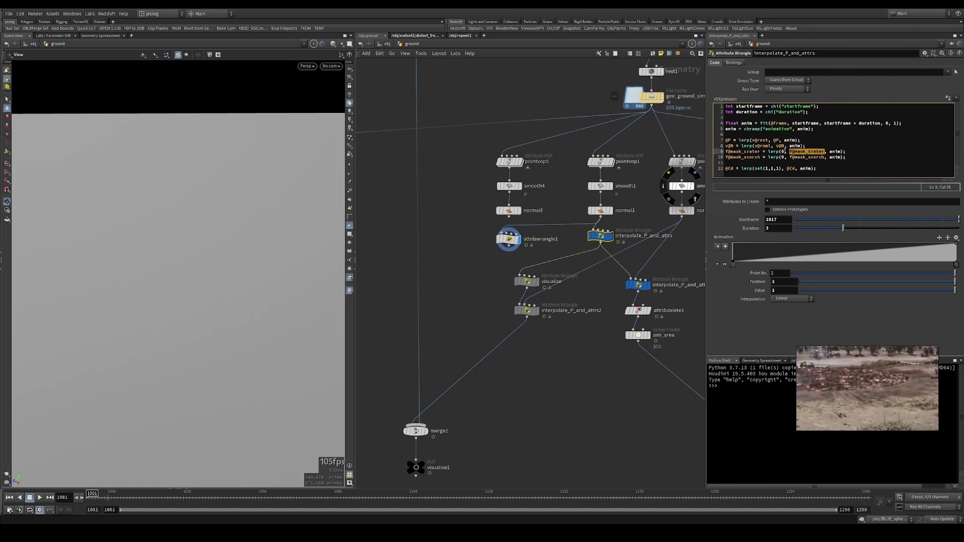
click(801, 157)
click(781, 146)
click(782, 161)
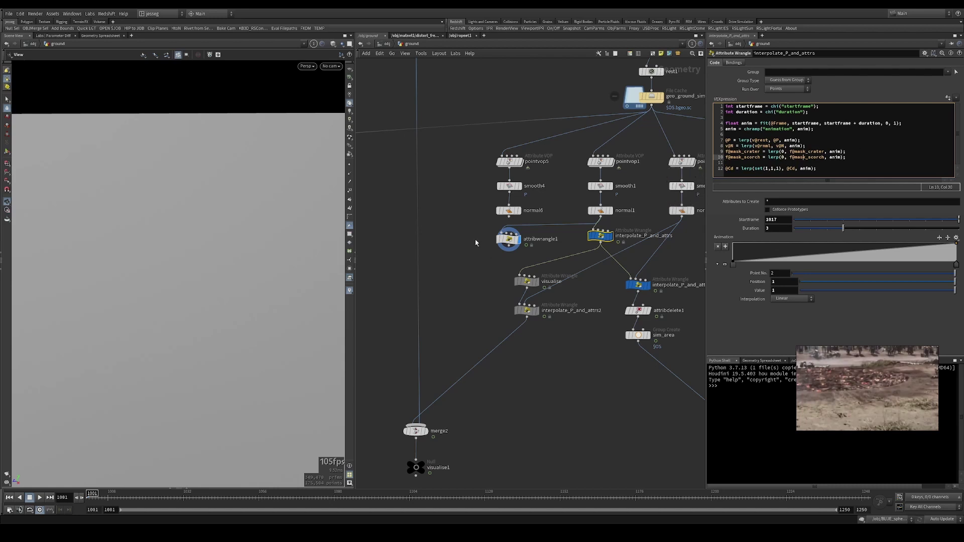
click(509, 240)
middle_drag(490, 249, 442, 255)
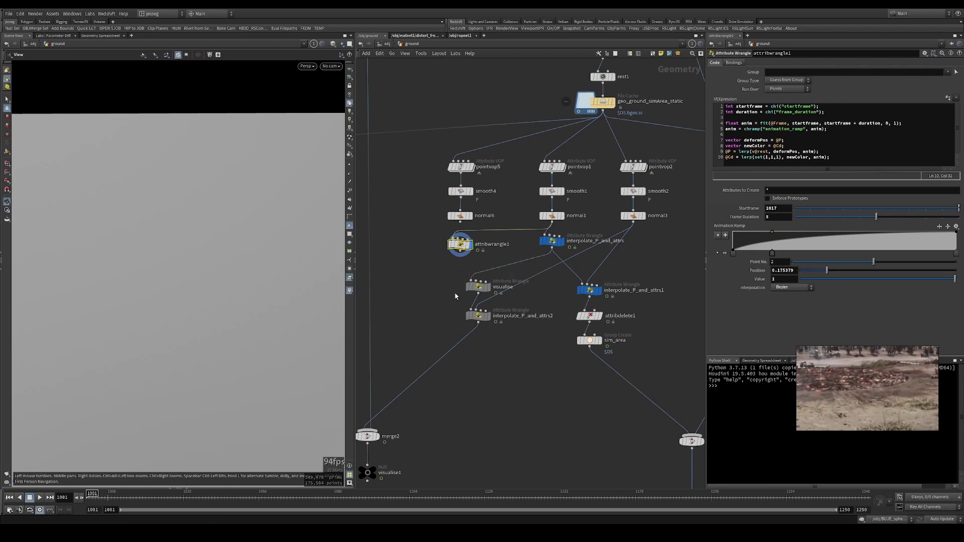
- Compare the VEX code of interpolate_P_and_attrs1 and interpolate_P_and_attrs
click(589, 290)
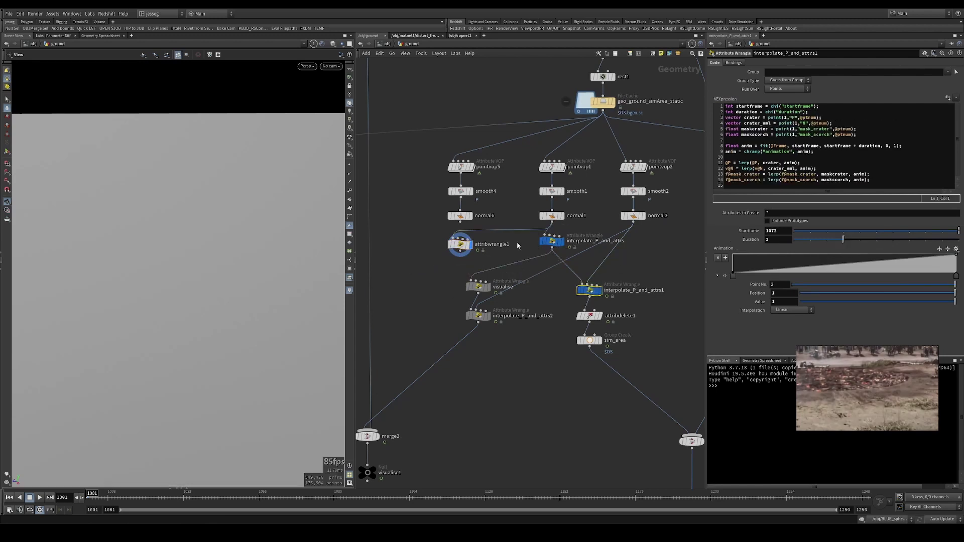
click(552, 242)
click(584, 288)
click(552, 242)
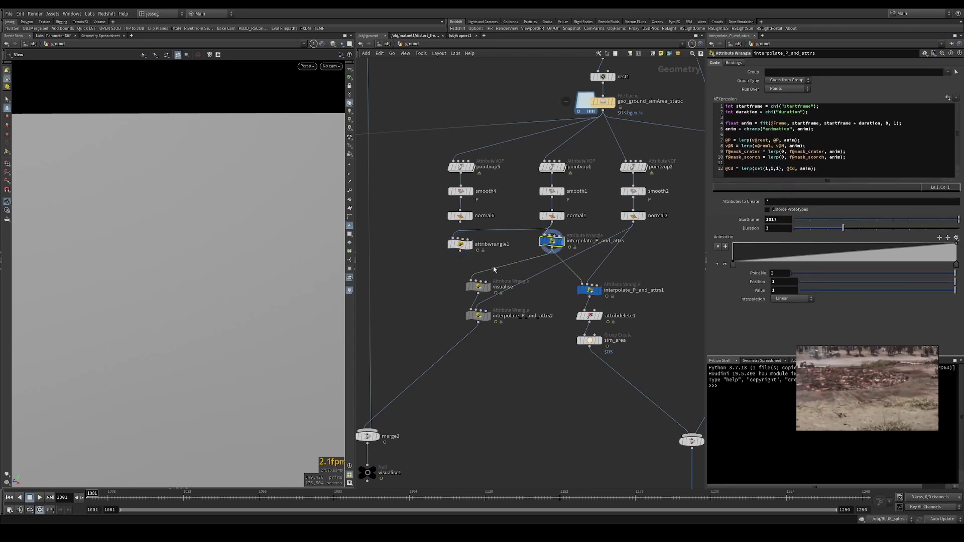
- Scrub the timeline to watch the crater deform, then orbit to look down on it
drag(109, 496, 171, 489)
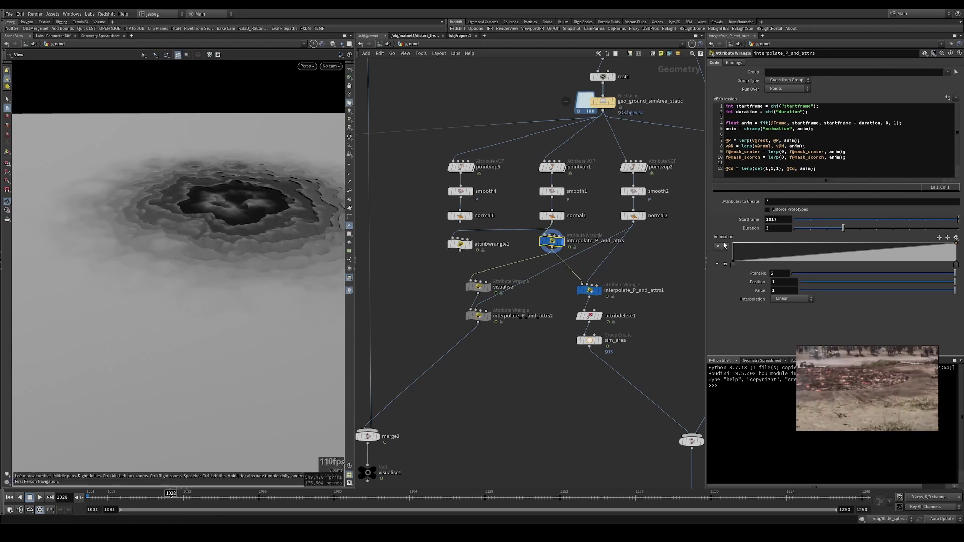
click(588, 289)
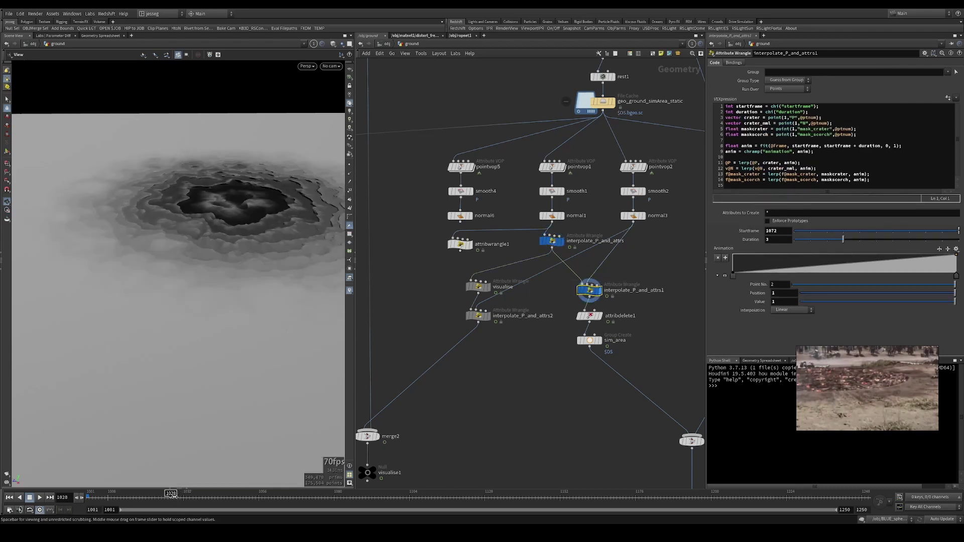
mouse_move(170, 496)
mouse_down()
mouse_move(369, 496)
mouse_move(302, 496)
mouse_move(349, 486)
mouse_move(355, 496)
mouse_up()
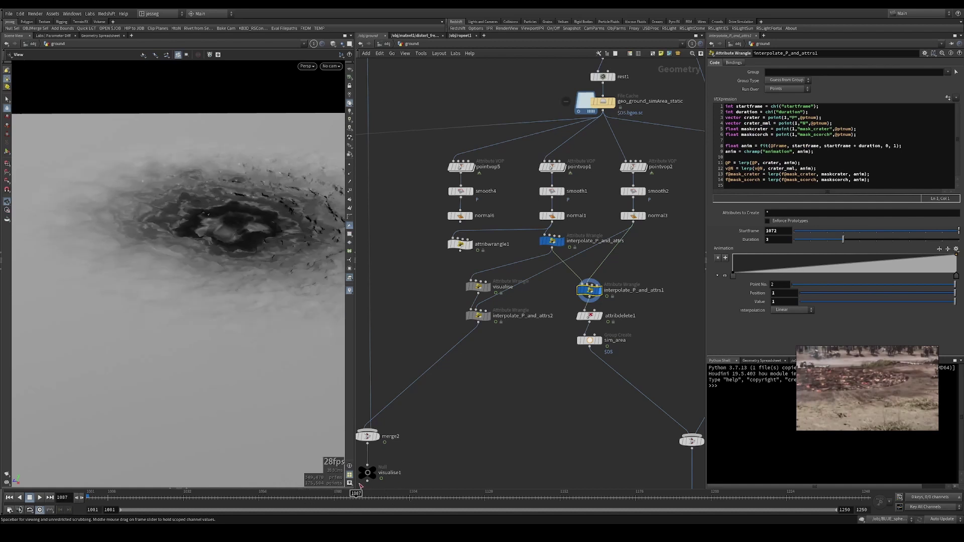
click(893, 179)
click(478, 288)
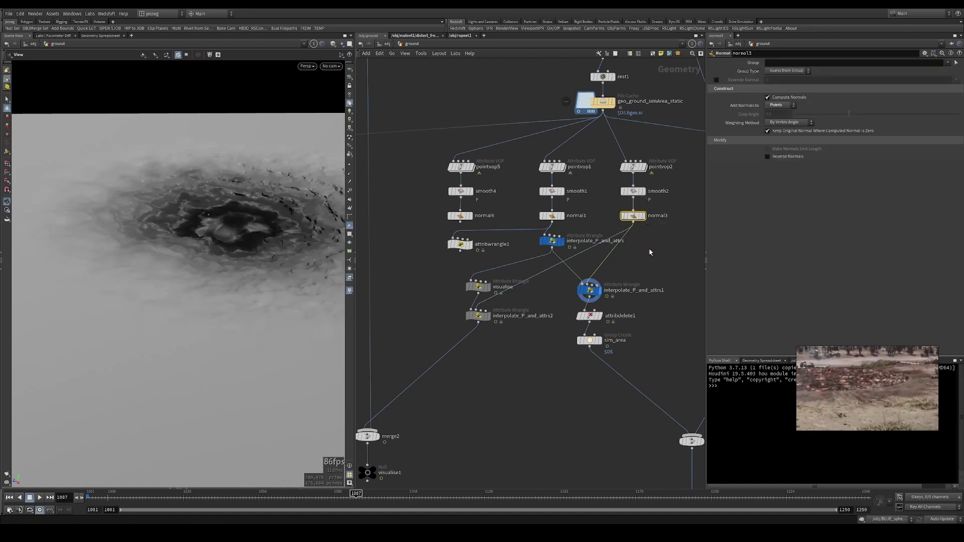
click(590, 290)
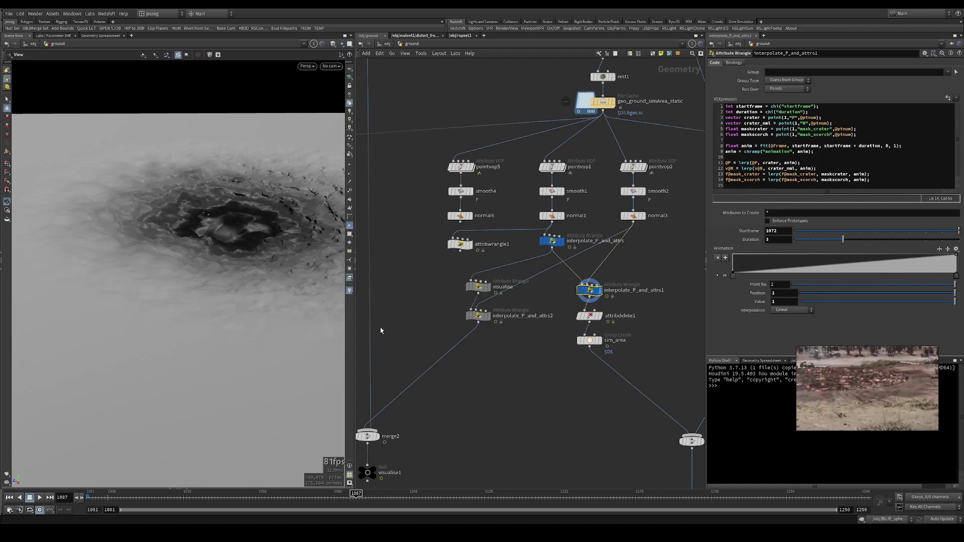
drag(213, 496, 419, 496)
scroll(577, 382, down, 3)
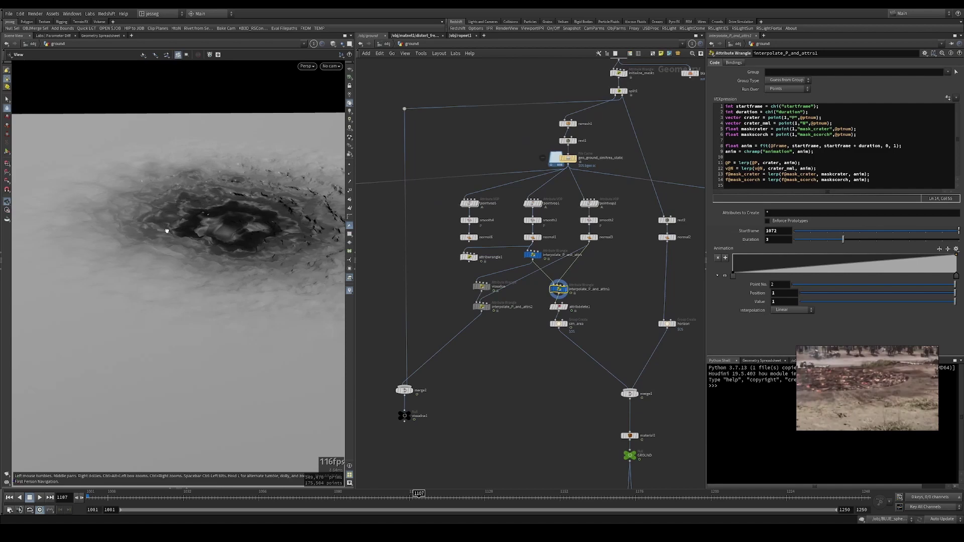
drag(161, 221, 196, 238)
- Switch the viewport to smooth shading and inspect the sim_area group node
key(shift+w)
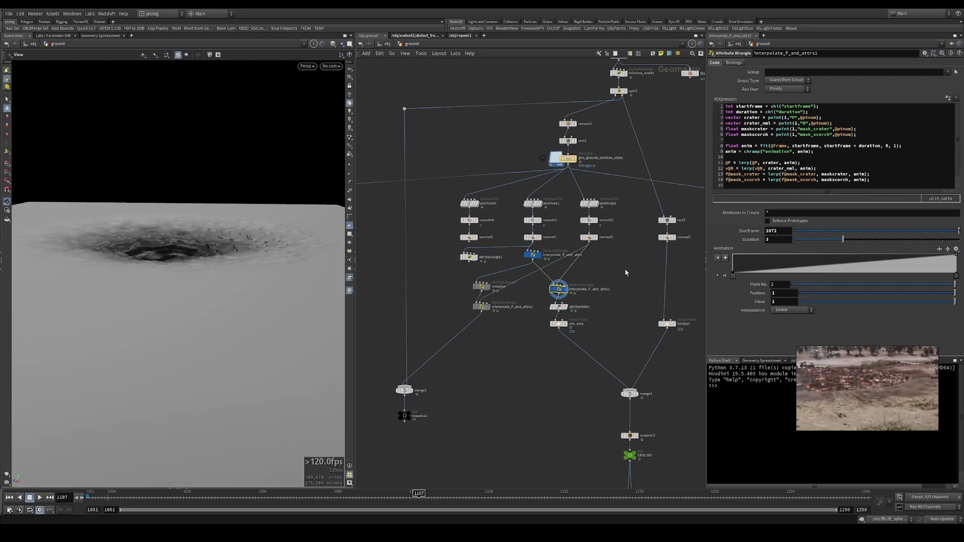
middle_drag(629, 288, 566, 276)
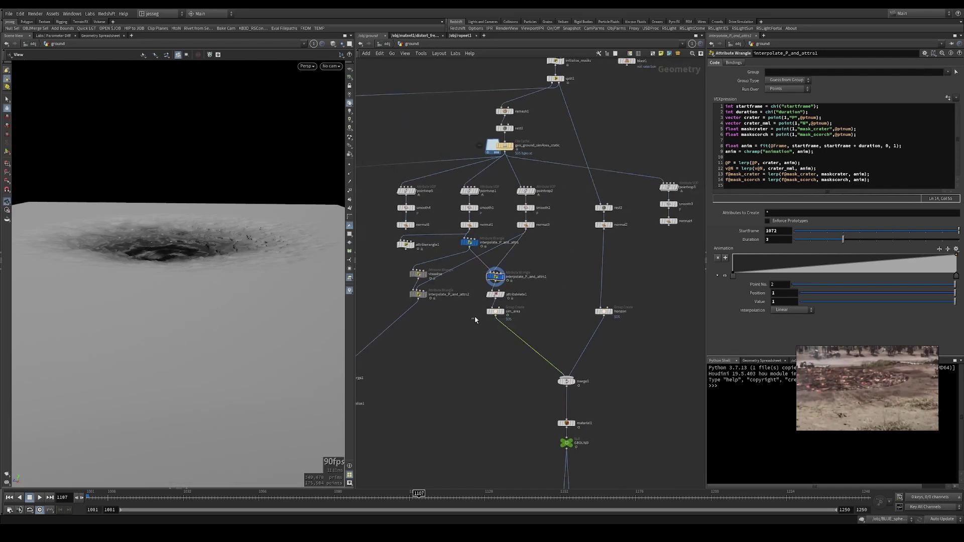
click(495, 311)
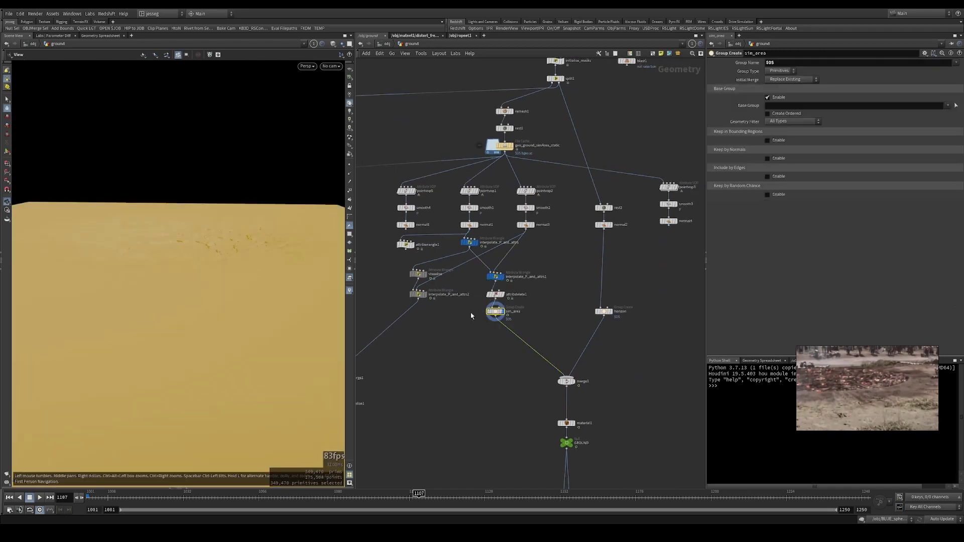
scroll(502, 313, up, 5)
- Select the horizon group, then merge1 to view the combined ground plane
middle_drag(667, 318, 450, 265)
scroll(448, 241, down, 4)
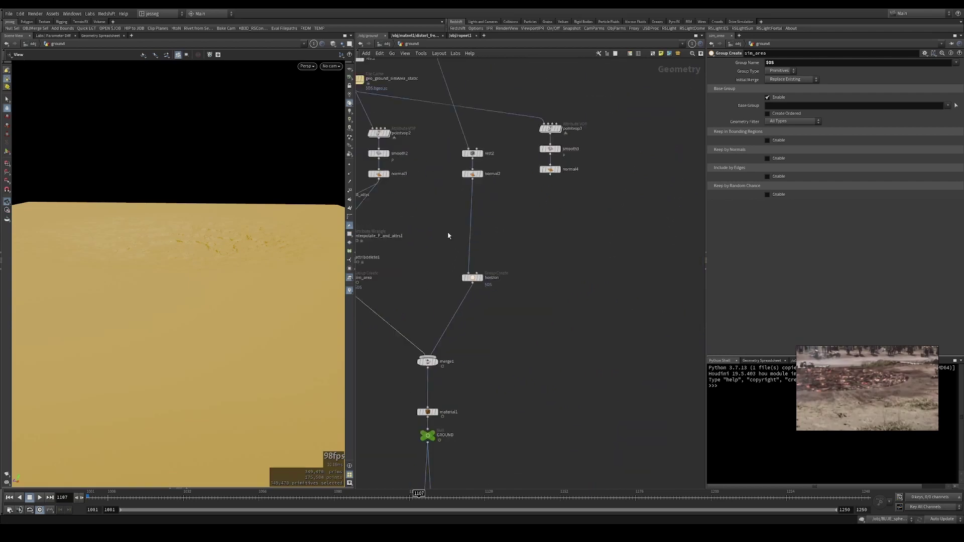
click(472, 173)
drag(431, 254, 555, 305)
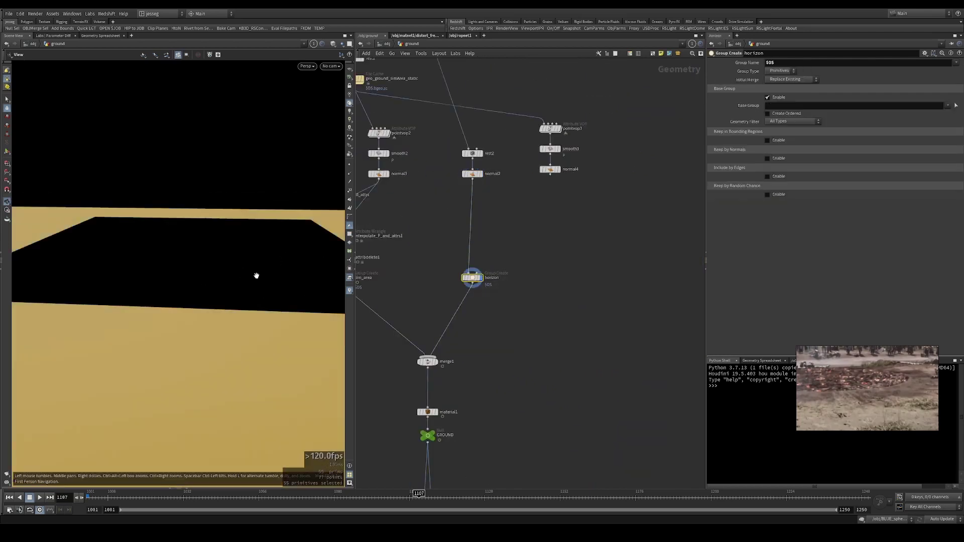
middle_drag(460, 316, 485, 299)
drag(435, 312, 540, 352)
scroll(256, 266, up, 3)
scroll(251, 265, down, 3)
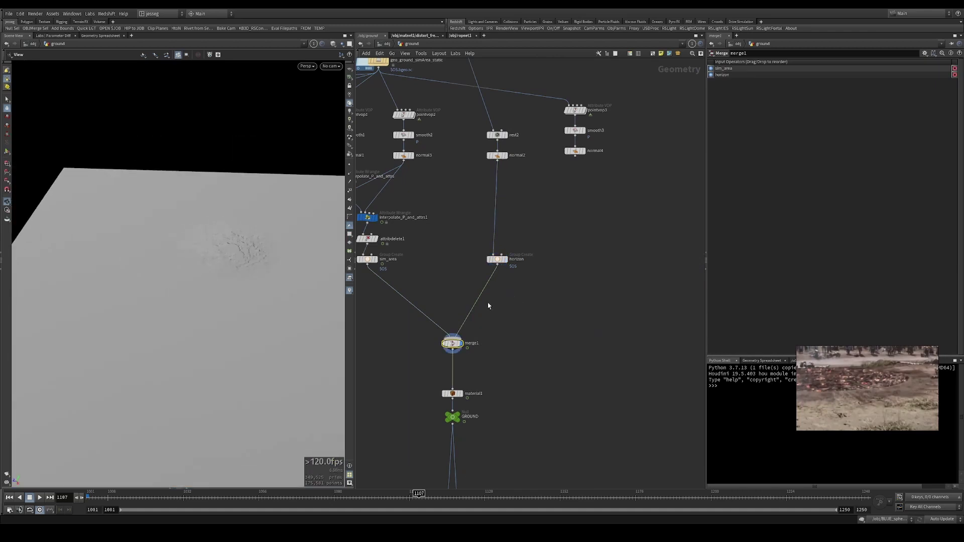
key(r)
click(367, 259)
drag(534, 307, 430, 349)
drag(311, 322, 237, 284)
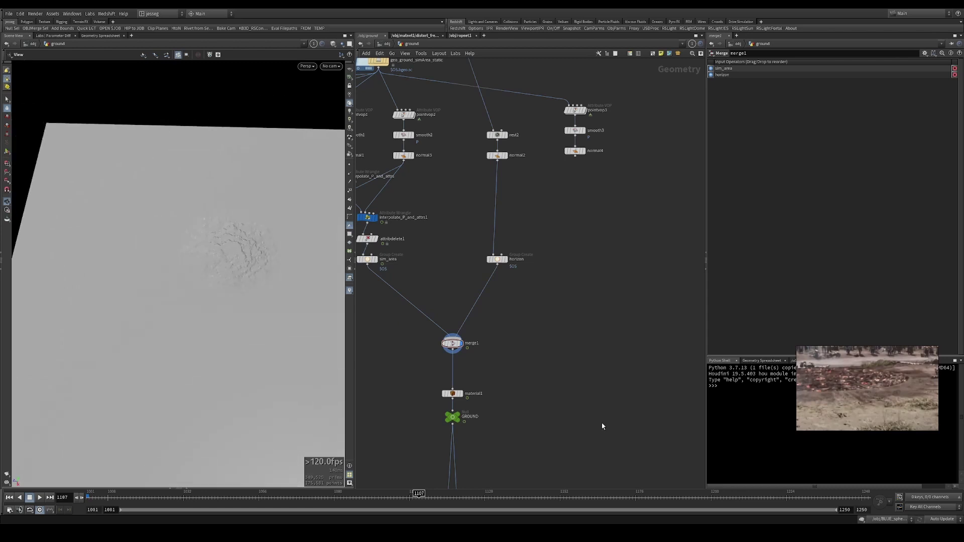
scroll(577, 296, down, 5)
scroll(577, 301, up, 3)
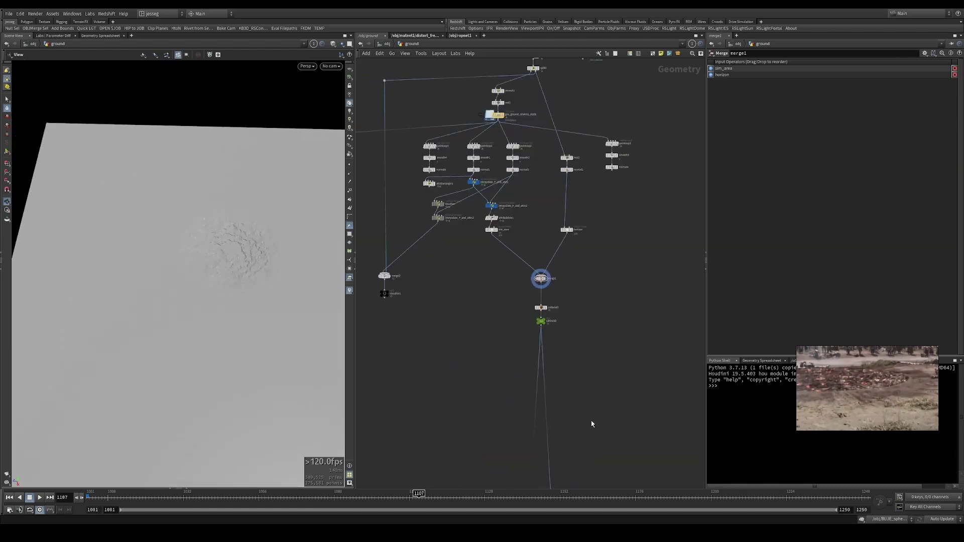
middle_drag(466, 294, 485, 382)
drag(189, 260, 231, 267)
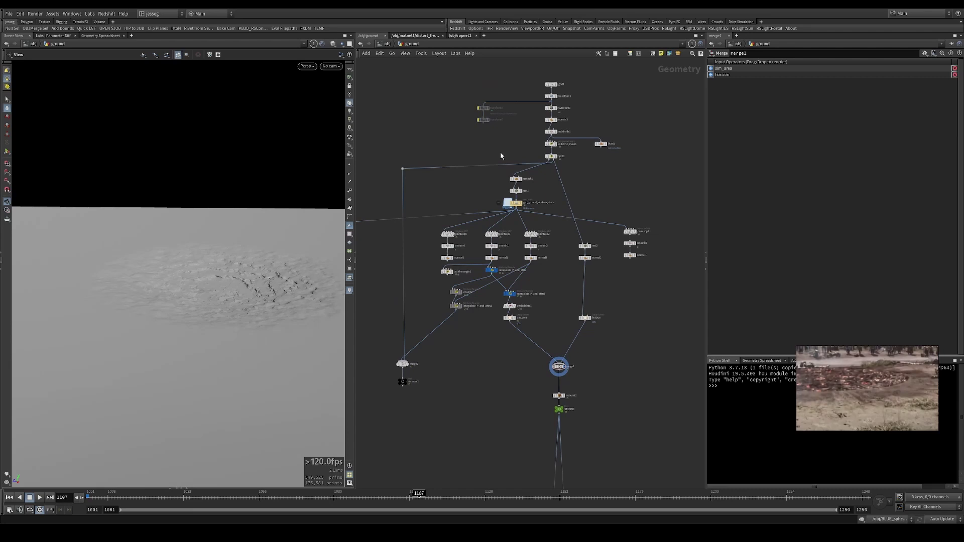
drag(198, 276, 179, 205)
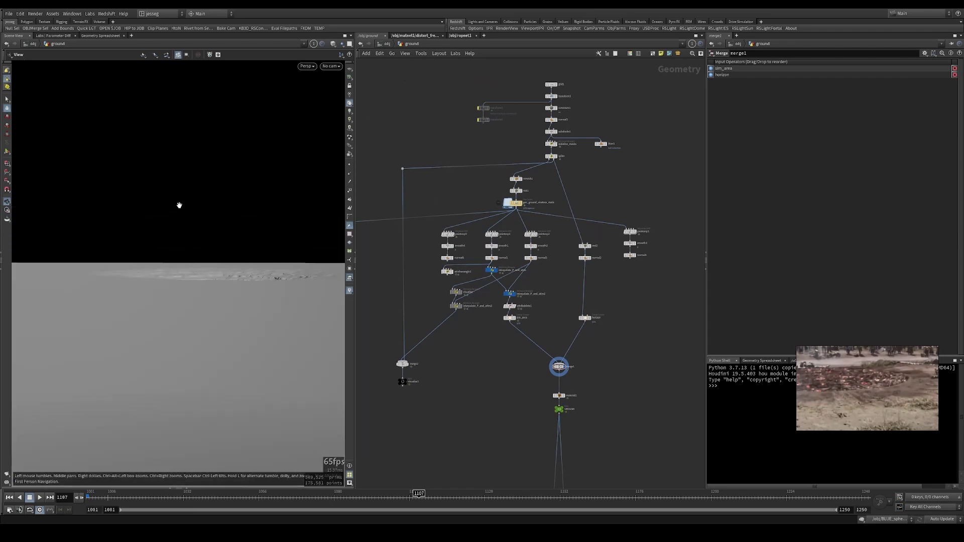